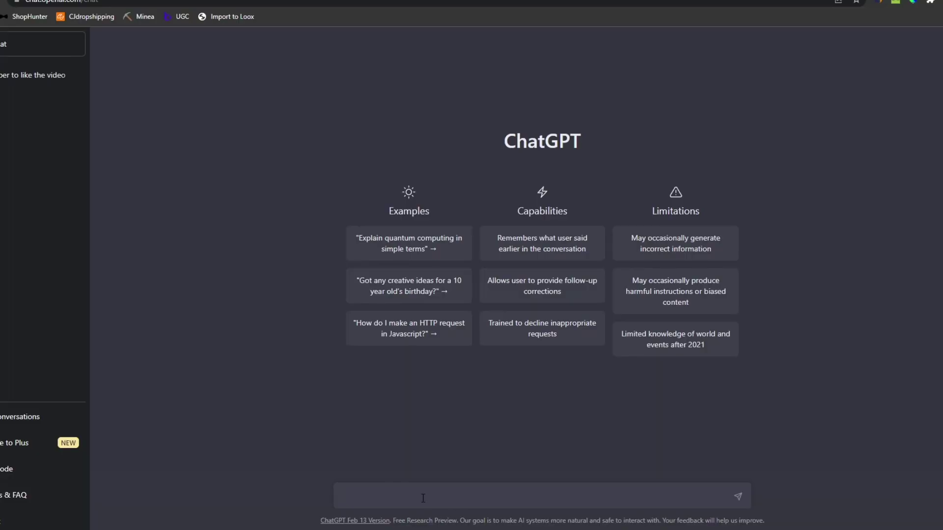
- Ask ChatGPT what to sell in March, request five more ideas, then ask about fitness products
{"action": "type", "text": "w"}
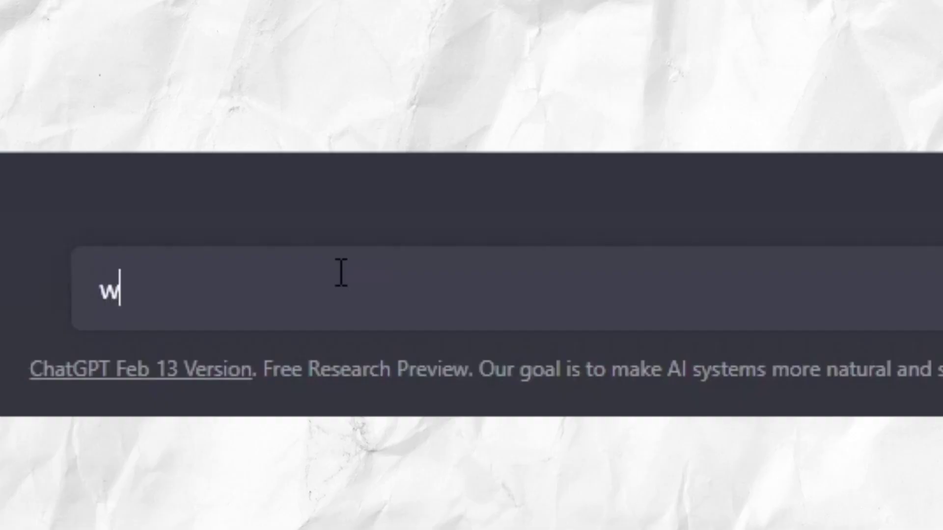
{"action": "type", "text": "hat are good products to sell in march"}
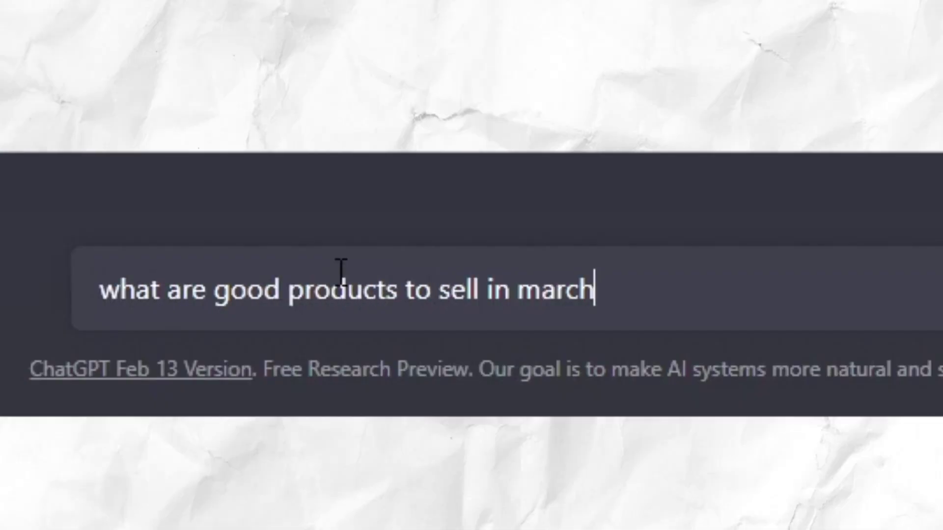
{"action": "key", "text": "Return"}
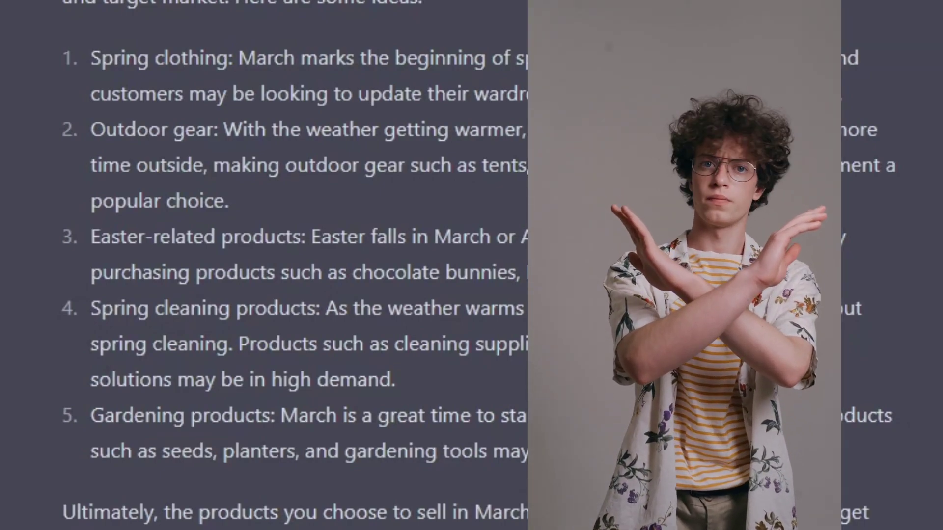
{"action": "type", "text": "give 5 "}
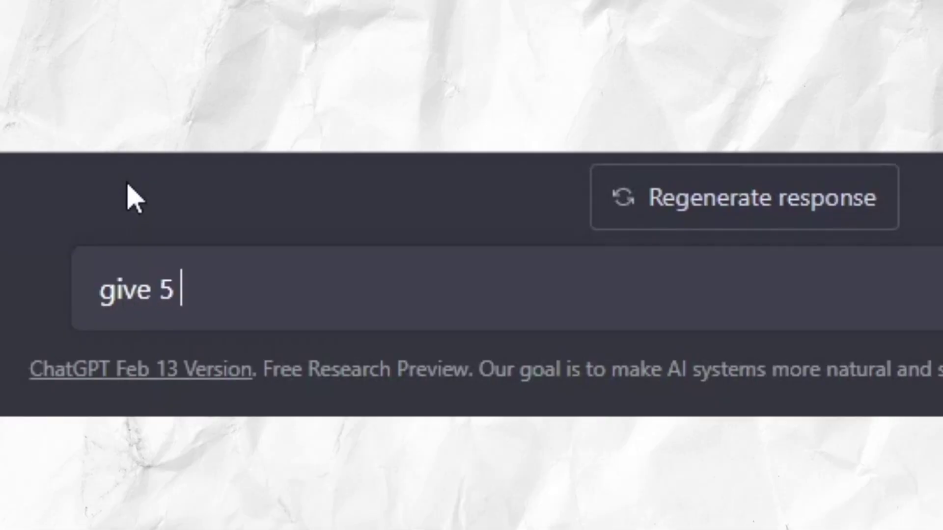
{"action": "type", "text": "more"}
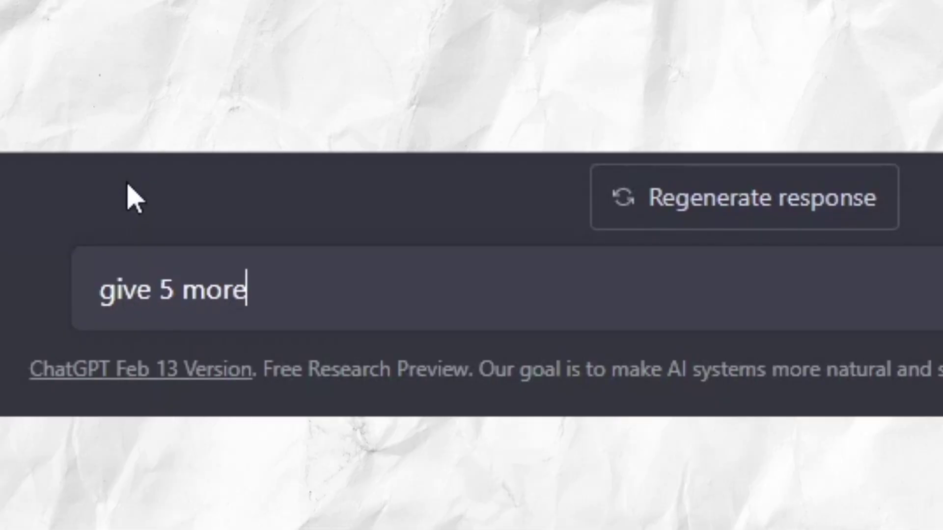
{"action": "key", "text": "Return"}
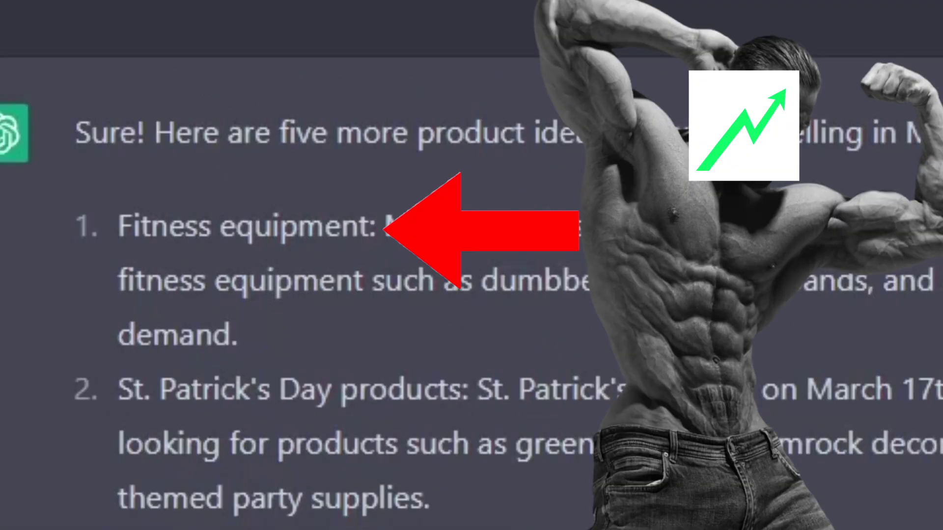
{"action": "type", "text": "what are good fitness products to sell "}
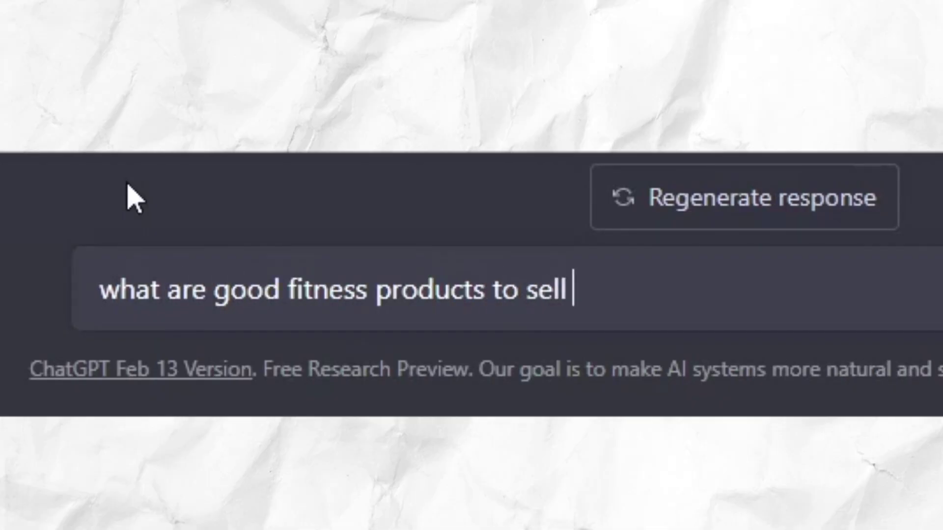
{"action": "type", "text": "in march"}
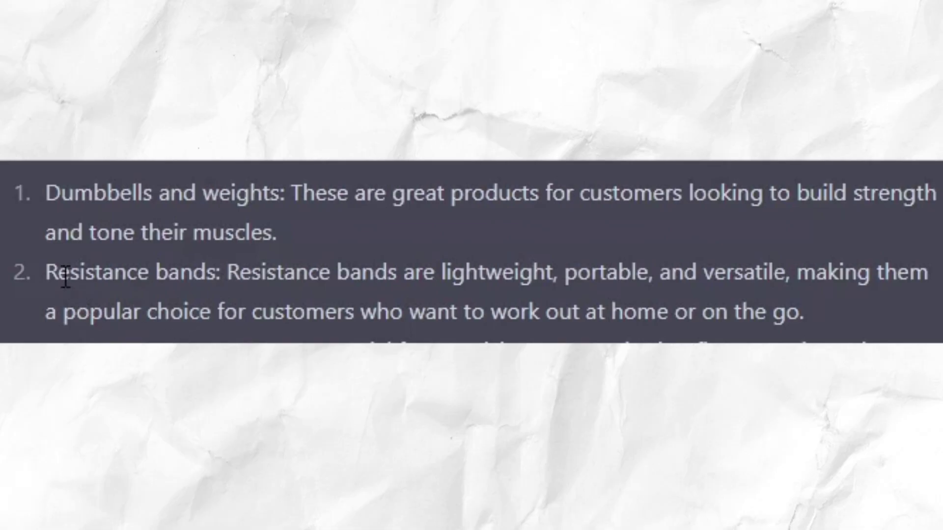
- Pick resistance bands from the suggestions and browse the CJdropshipping Resistance bands results
{"action": "left_click_drag", "start_coordinate": [46, 272], "coordinate": [720, 322]}
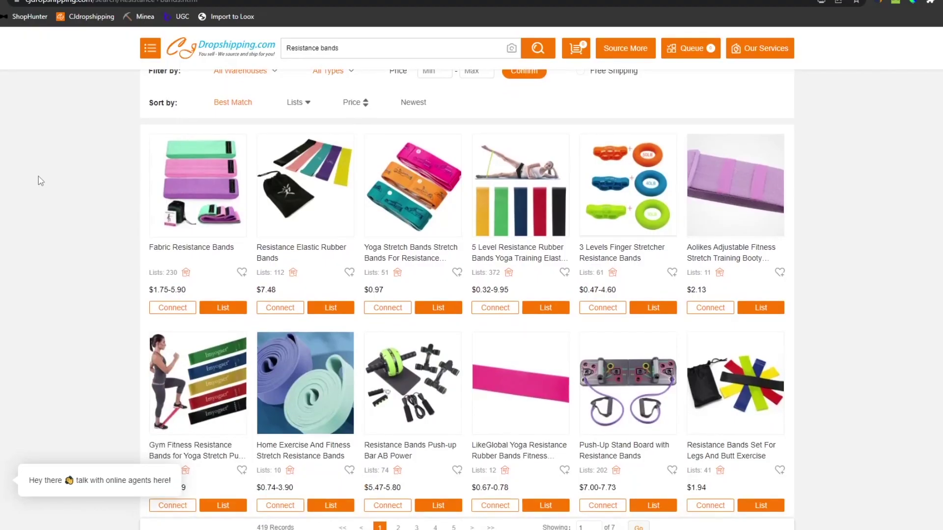
{"action": "scroll", "coordinate": [38, 176], "scroll_direction": "down", "scroll_amount": 3}
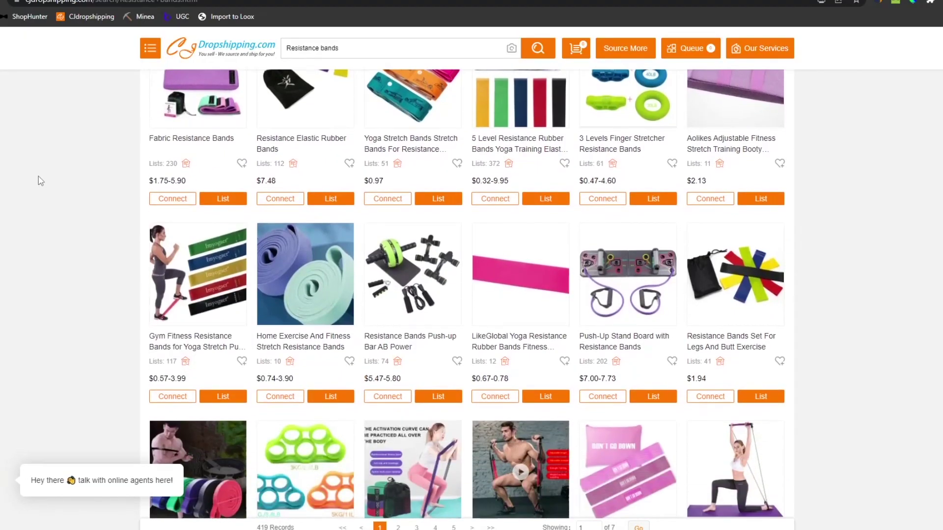
{"action": "scroll", "coordinate": [38, 176], "scroll_direction": "down", "scroll_amount": 2}
{"action": "scroll", "coordinate": [38, 175], "scroll_direction": "down", "scroll_amount": 2}
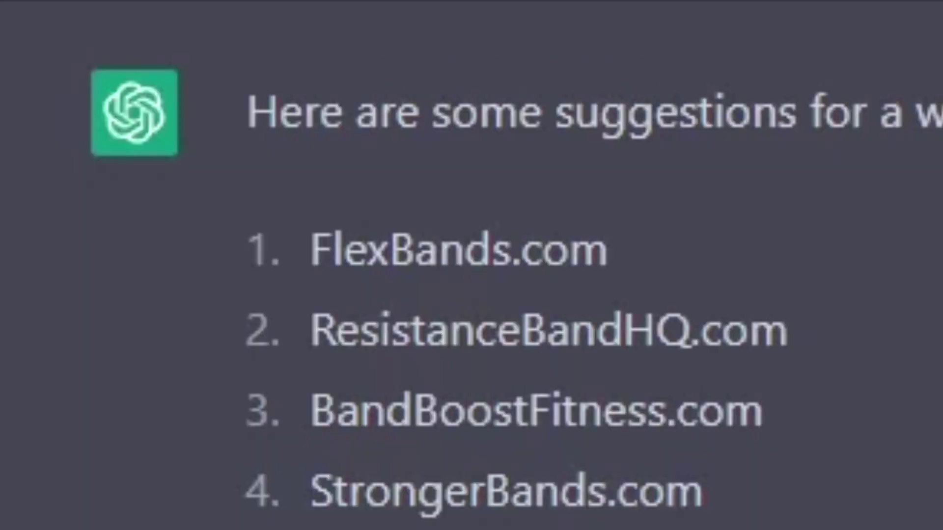
- Copy FlexBands.com from ChatGPT's website name ideas and check whether the domain is available
{"action": "double_click", "coordinate": [319, 250]}
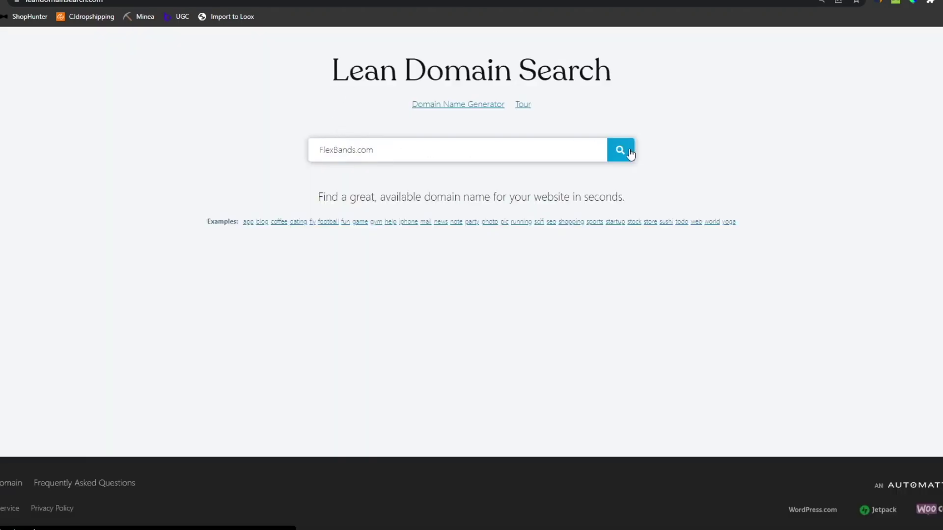
{"action": "left_click", "coordinate": [631, 154]}
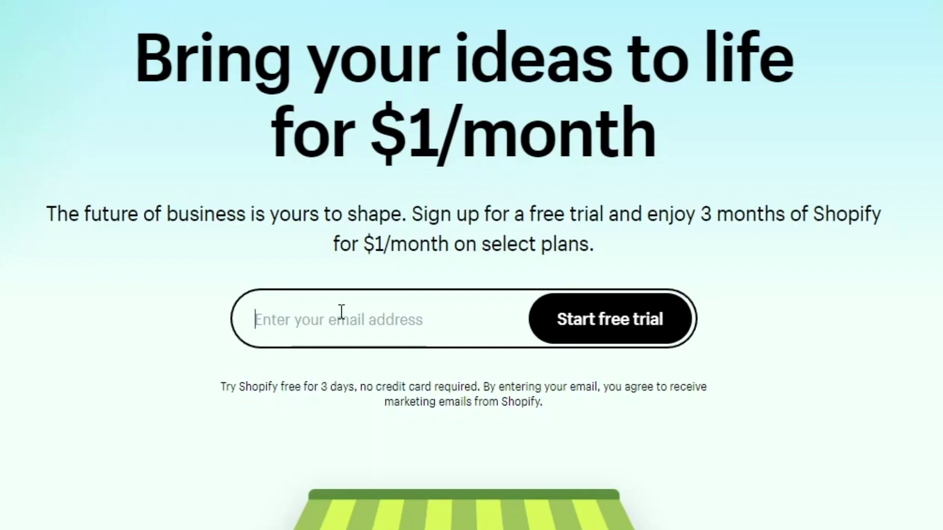
{"action": "type", "text": "li"}
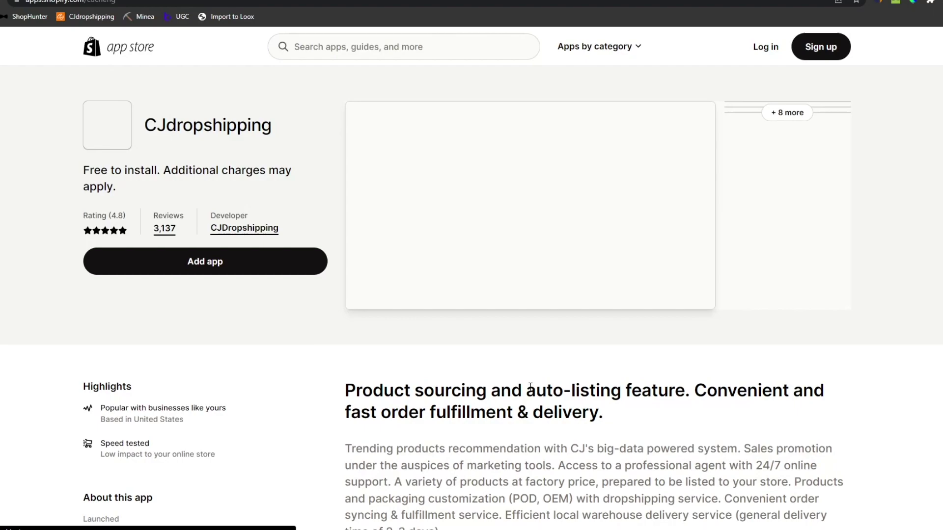
- Add the CJdropshipping app, copy the $27.03 cost and ChatGPT's 49.99 and 69.99 price suggestions
{"action": "left_click", "coordinate": [238, 272]}
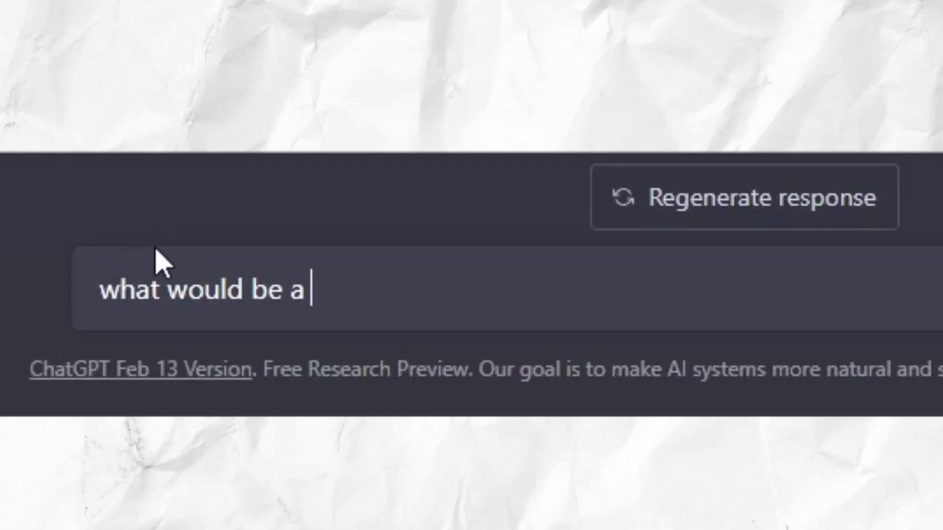
{"action": "type", "text": "cleaner number than 41.78"}
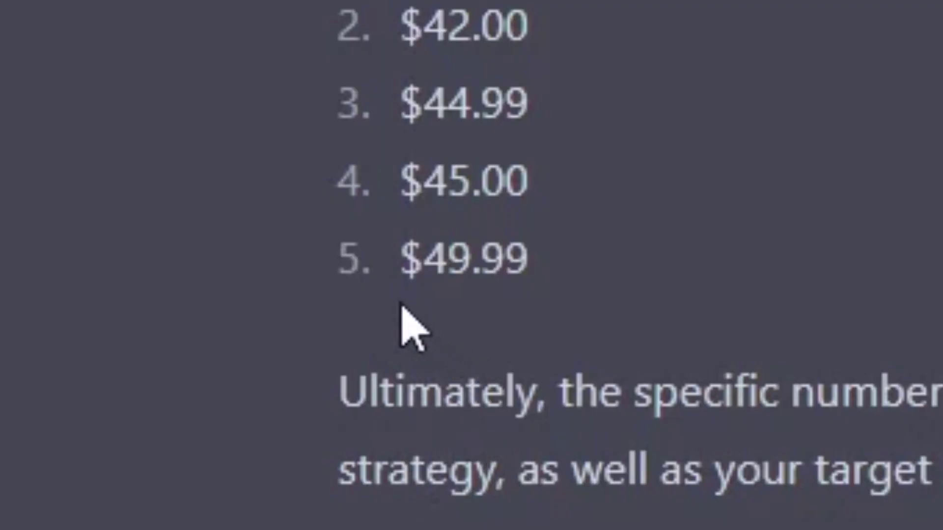
{"action": "left_click_drag", "start_coordinate": [445, 255], "coordinate": [533, 268]}
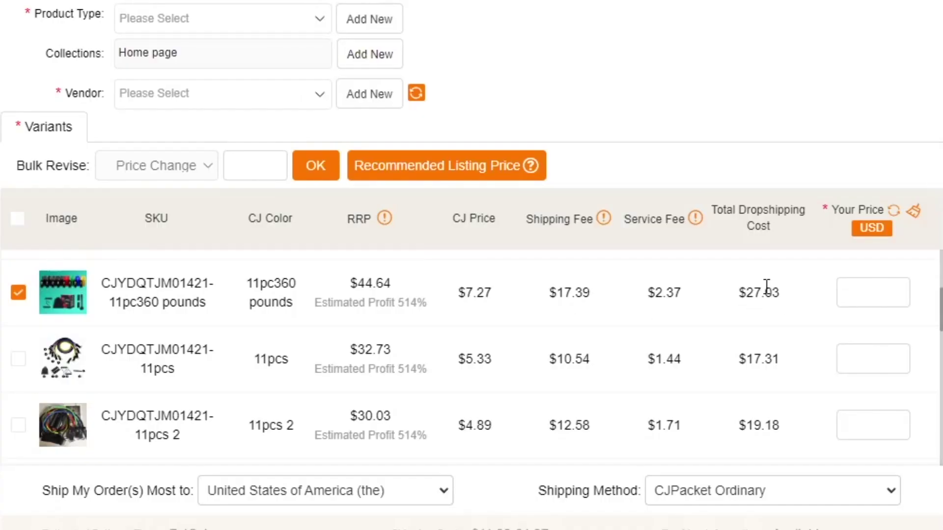
{"action": "left_click_drag", "start_coordinate": [782, 294], "coordinate": [734, 294]}
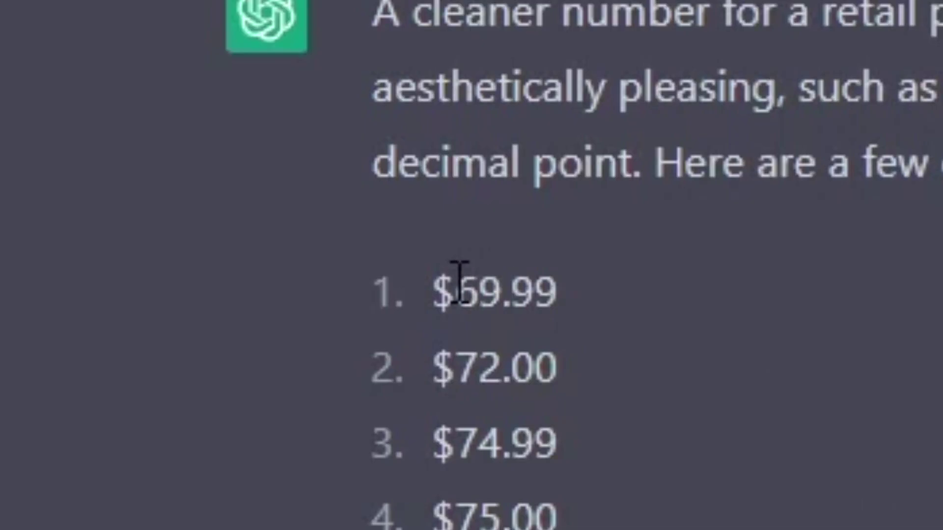
{"action": "left_click_drag", "start_coordinate": [458, 283], "coordinate": [565, 325]}
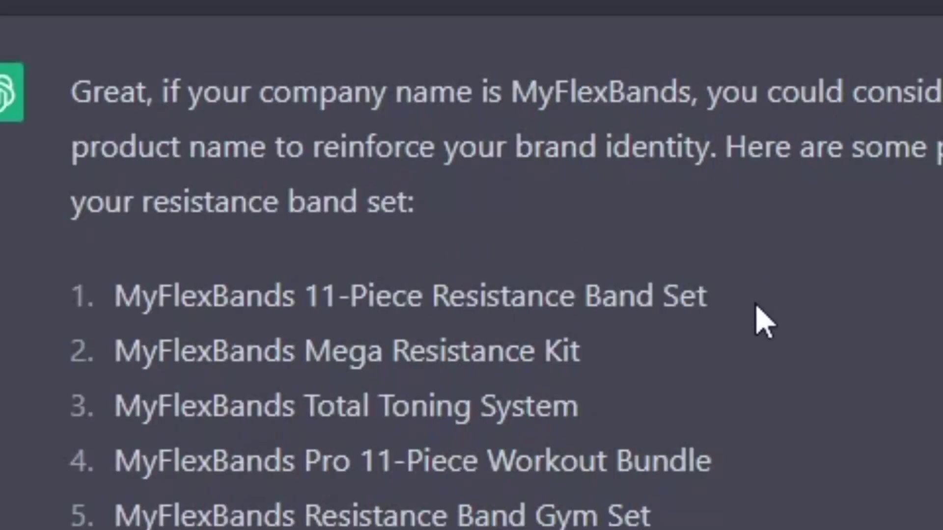
{"action": "left_click_drag", "start_coordinate": [753, 320], "coordinate": [127, 301]}
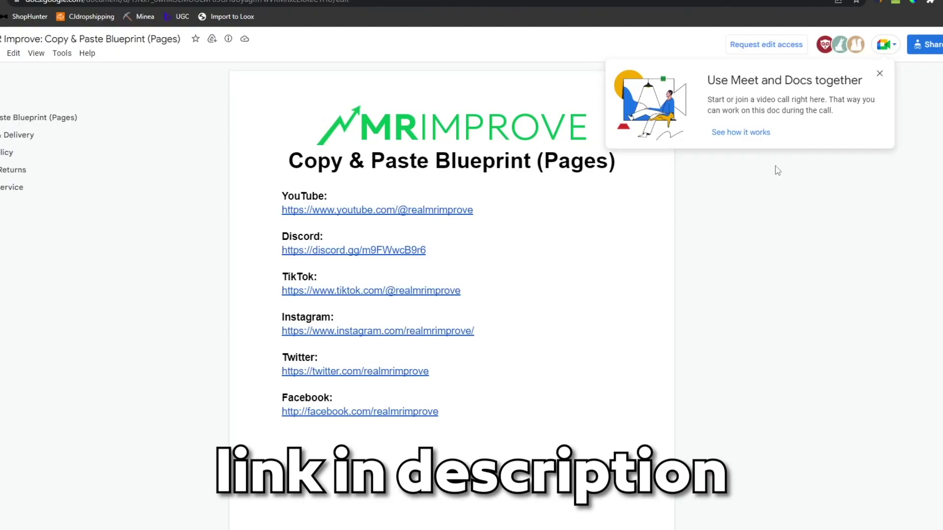
- Paste the shipping text into the Shipping & Delivery page and select the 50% discount phrase
{"action": "left_click", "coordinate": [880, 75]}
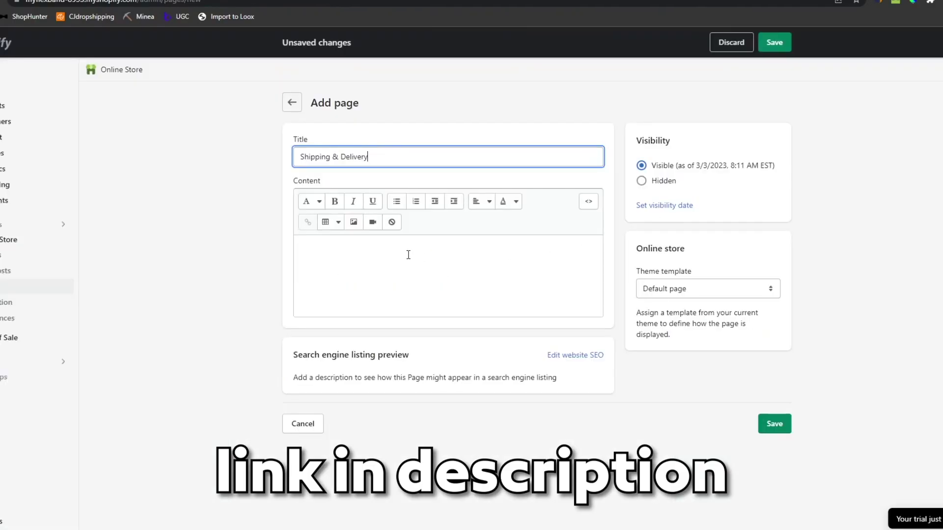
{"action": "key", "text": "ctrl+v"}
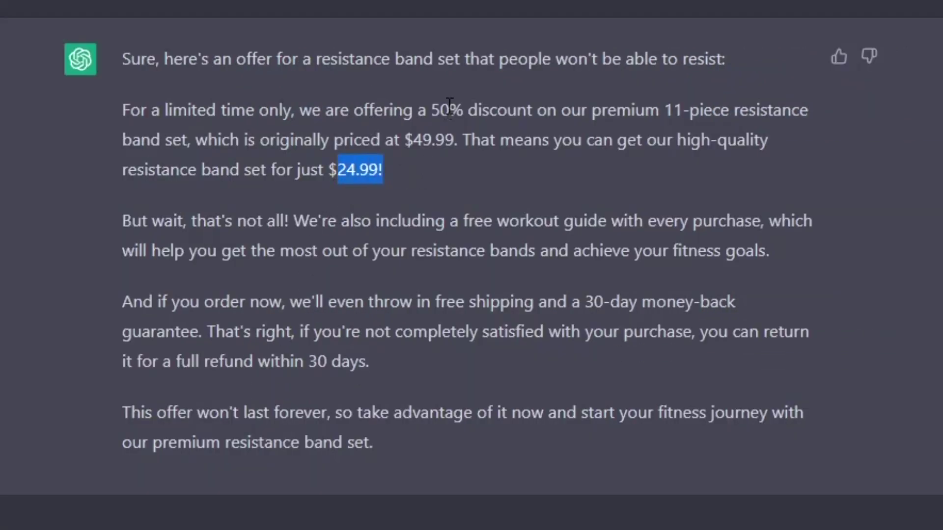
{"action": "left_click_drag", "start_coordinate": [426, 110], "coordinate": [655, 126]}
{"action": "left_click_drag", "start_coordinate": [537, 110], "coordinate": [431, 110]}
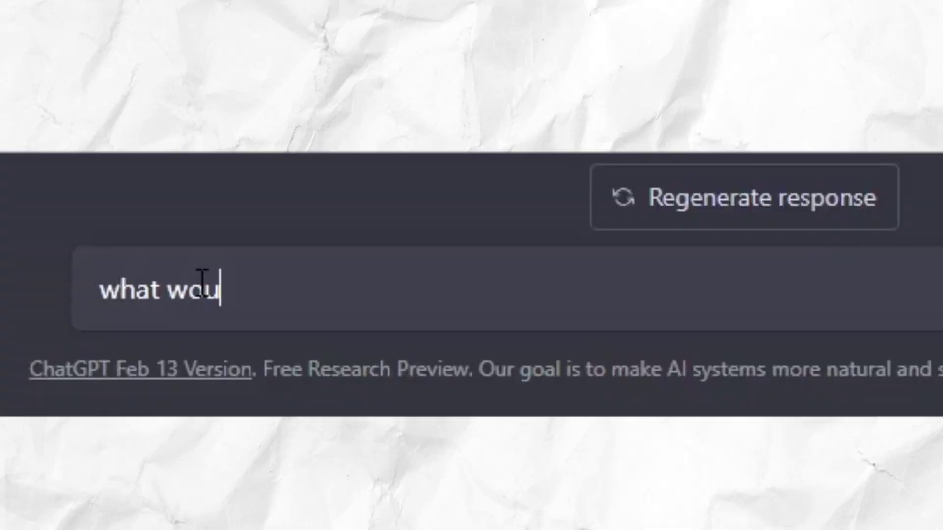
- Get brand colour #FF0000 from ChatGPT and paste the four benefits into the icon list
{"action": "type", "text": "ld be a good brand color"}
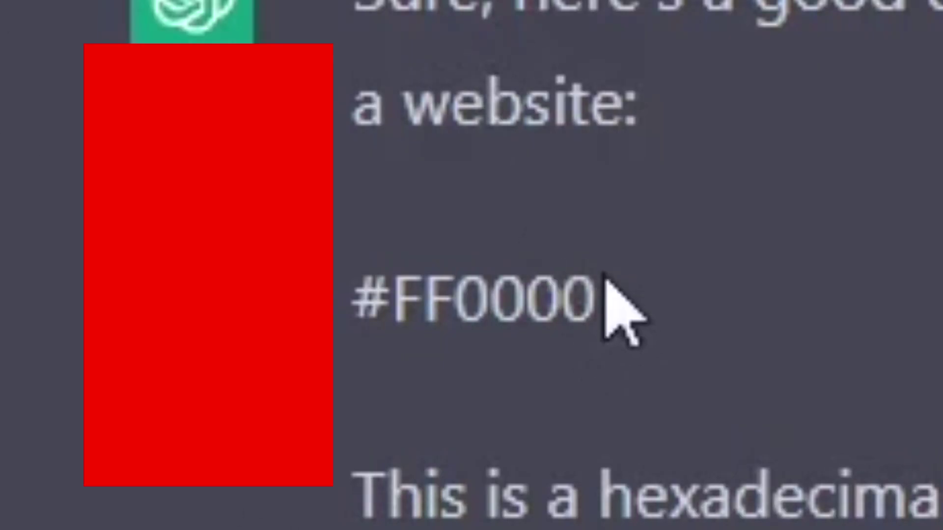
{"action": "left_click_drag", "start_coordinate": [611, 312], "coordinate": [337, 347]}
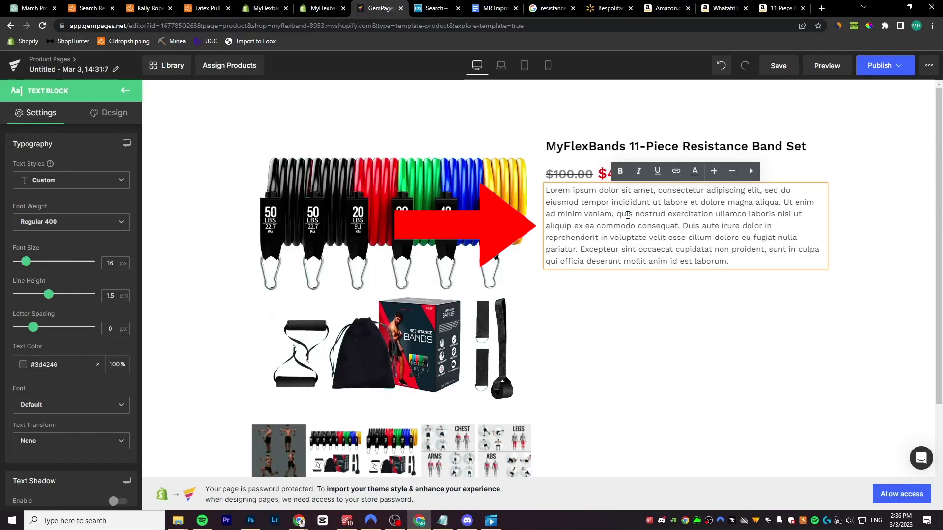
{"action": "triple_click", "coordinate": [623, 222]}
{"action": "key", "text": "ctrl+v"}
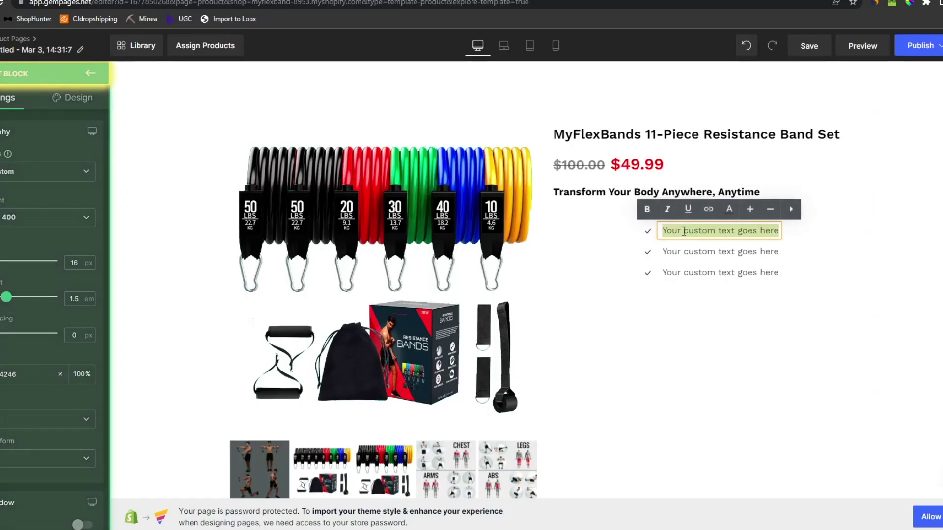
{"action": "key", "text": "ctrl+v"}
{"action": "left_click", "coordinate": [597, 316]}
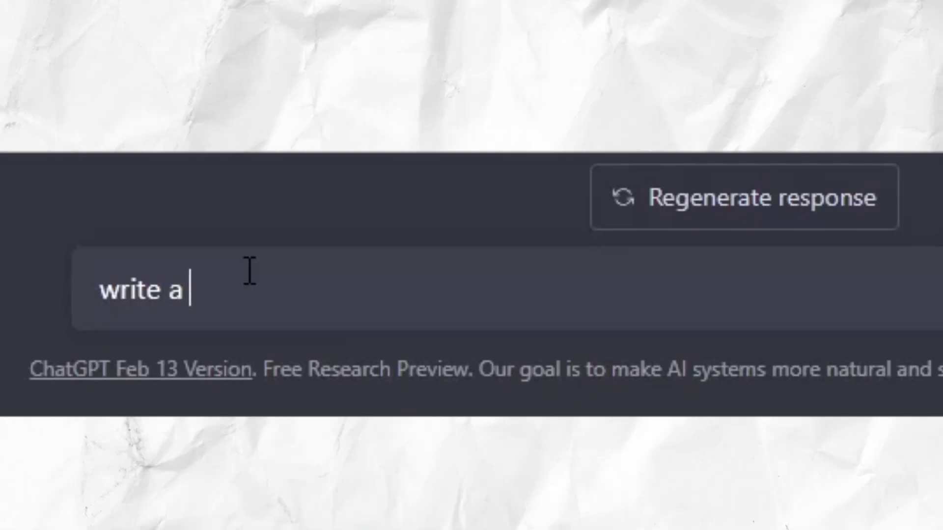
- Have ChatGPT write a shorter five-star resistance band review and paste it into the testimonial
{"action": "type", "text": "short 5 star review of the resis"}
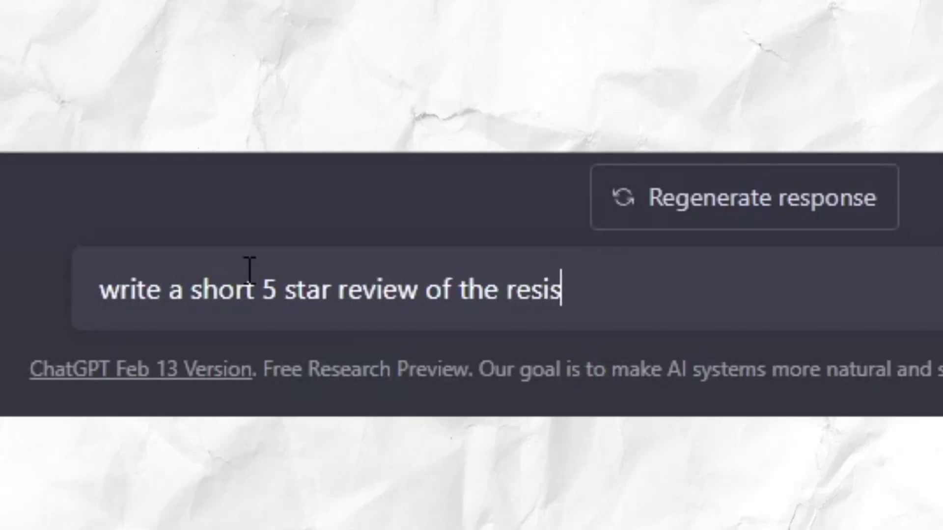
{"action": "type", "text": "tance bands"}
{"action": "key", "text": "Return"}
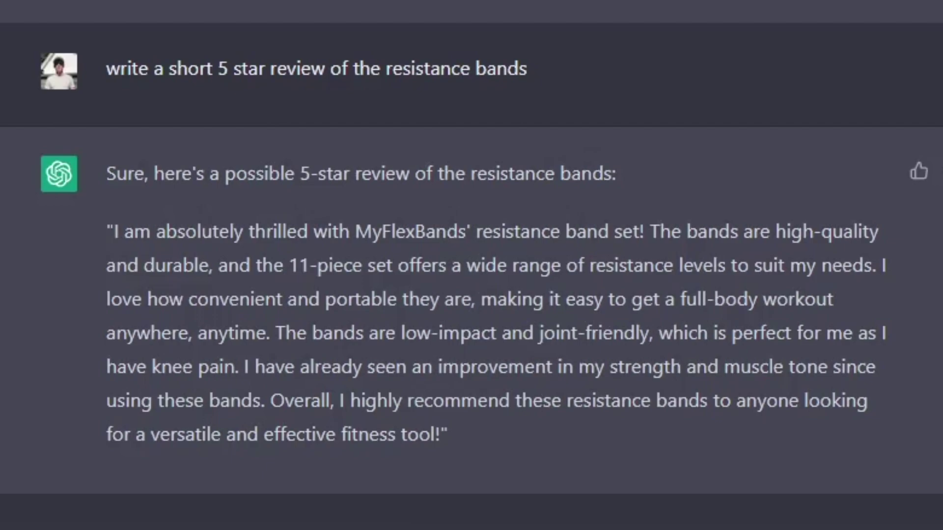
{"action": "type", "text": "r"}
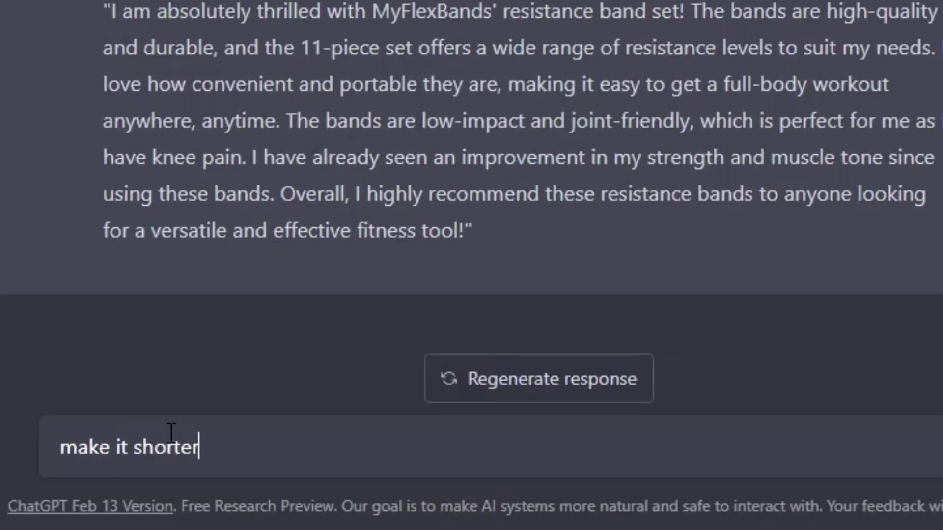
{"action": "type", "text": "ter"}
{"action": "key", "text": "Return"}
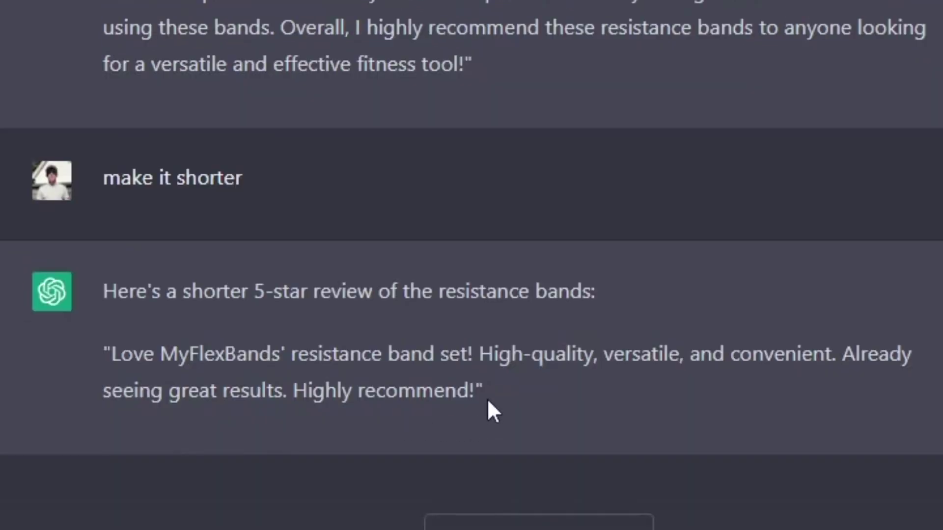
{"action": "left_click_drag", "start_coordinate": [487, 398], "coordinate": [93, 371]}
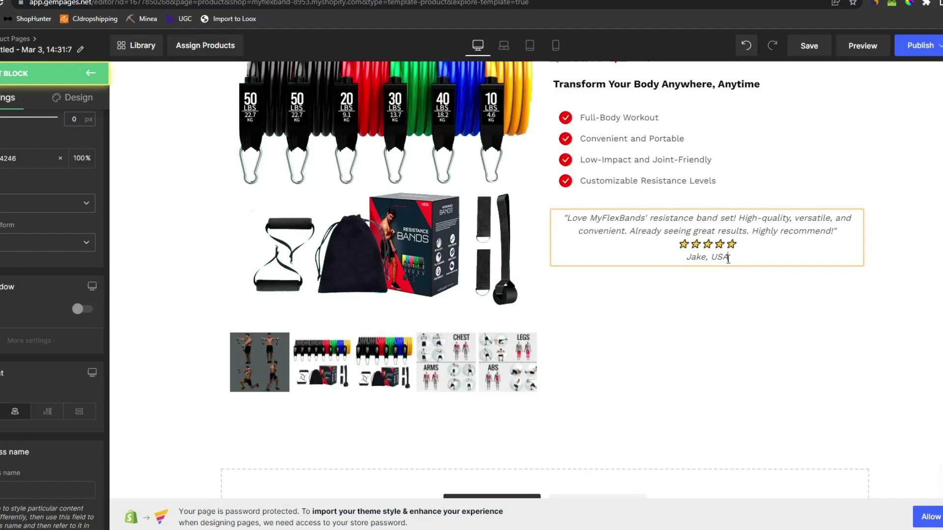
{"action": "left_click", "coordinate": [631, 285]}
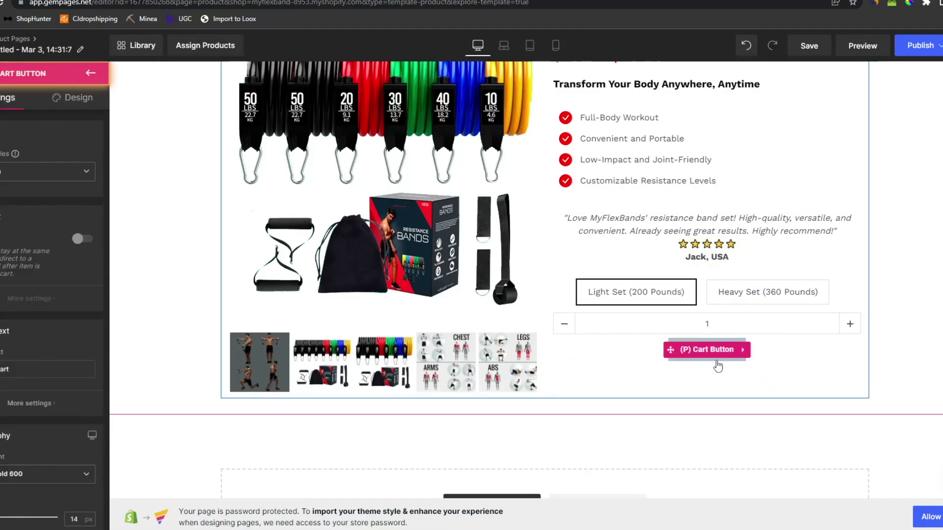
{"action": "scroll", "coordinate": [707, 464], "scroll_direction": "up", "scroll_amount": 3}
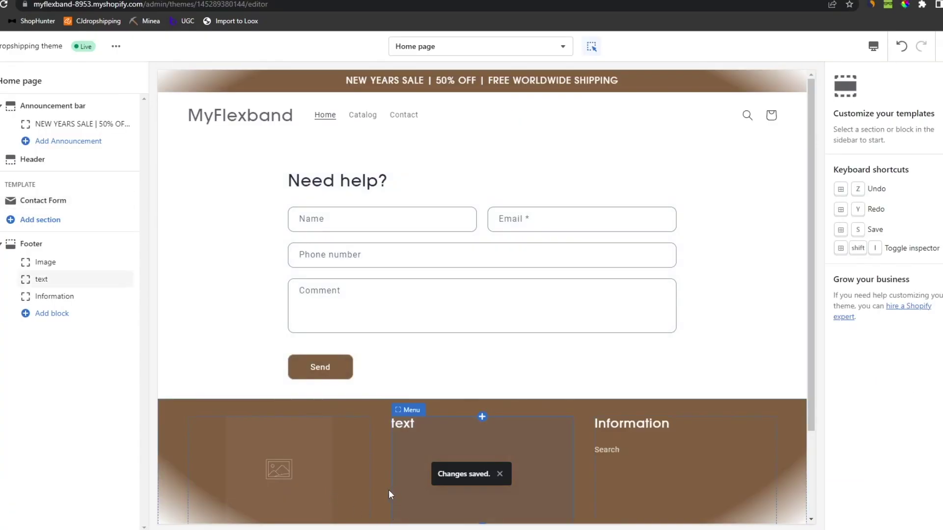
- Fill the Image with text section with the 'Get Fit Anywhere with MyFlexBands!' headline and description
{"action": "left_click", "coordinate": [373, 406]}
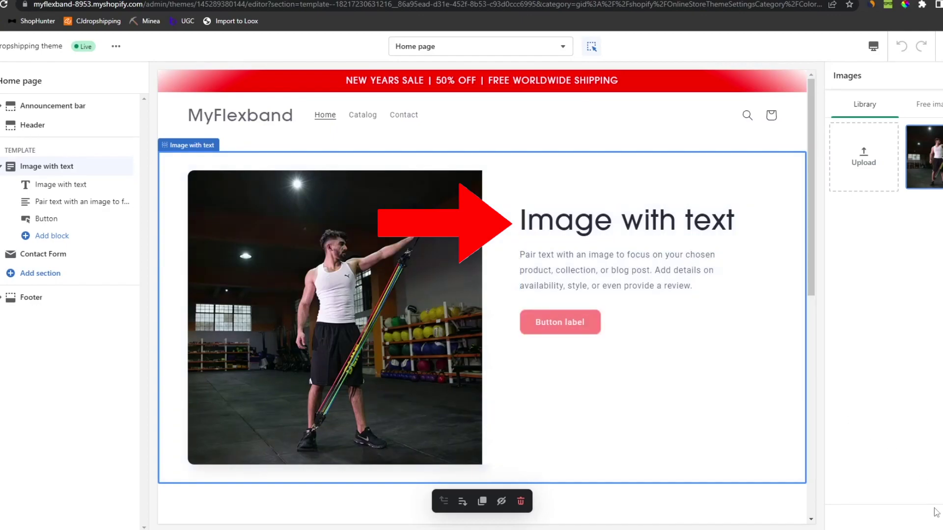
{"action": "left_click", "coordinate": [935, 513]}
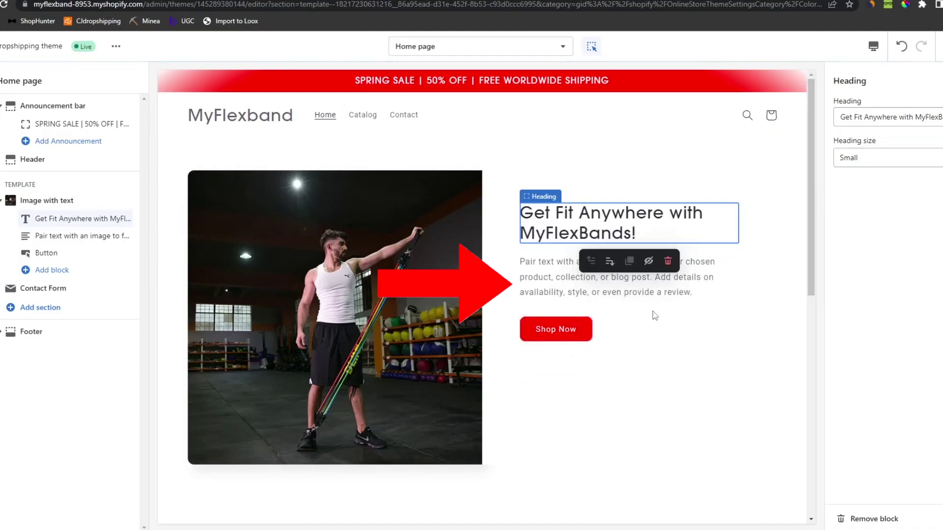
{"action": "left_click", "coordinate": [654, 293]}
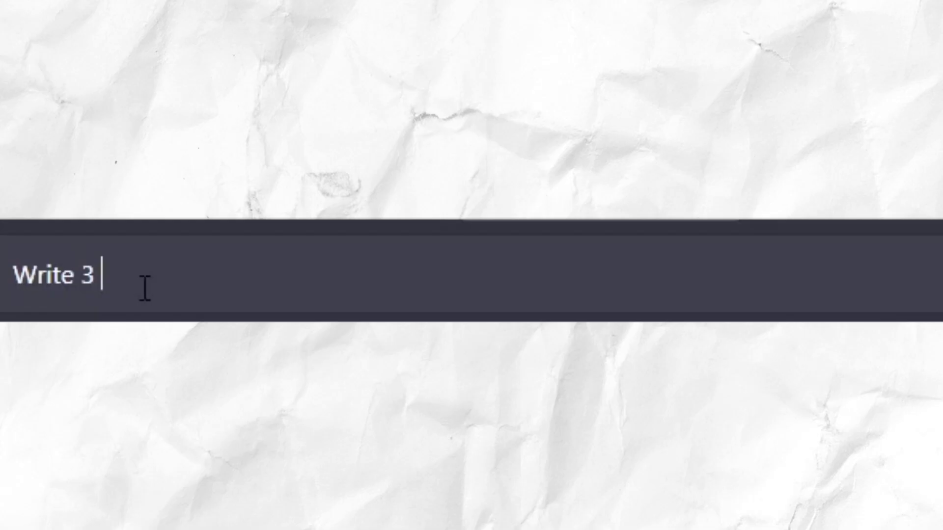
- Get three differently named five-star reviews from ChatGPT, copy the first, and request shorter versions
{"action": "type", "text": "different 5 star reviews including different names"}
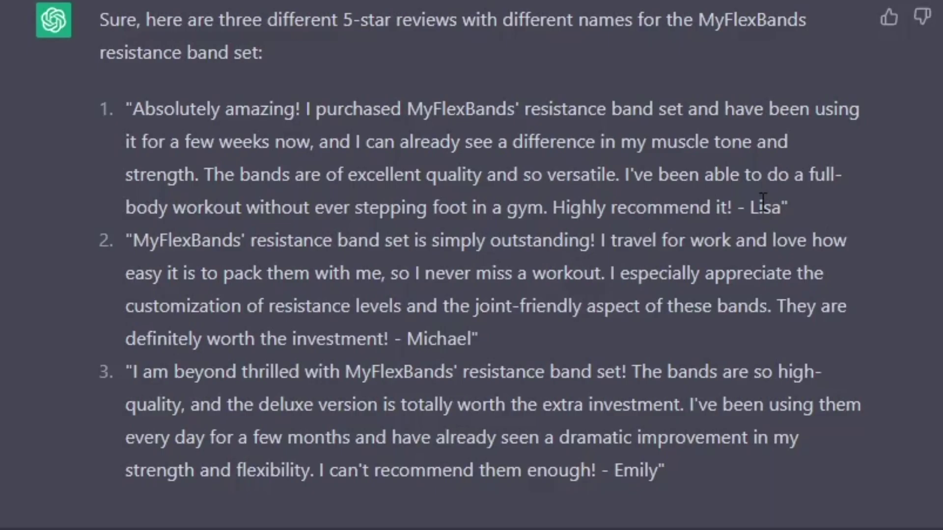
{"action": "left_click_drag", "start_coordinate": [788, 207], "coordinate": [234, 143]}
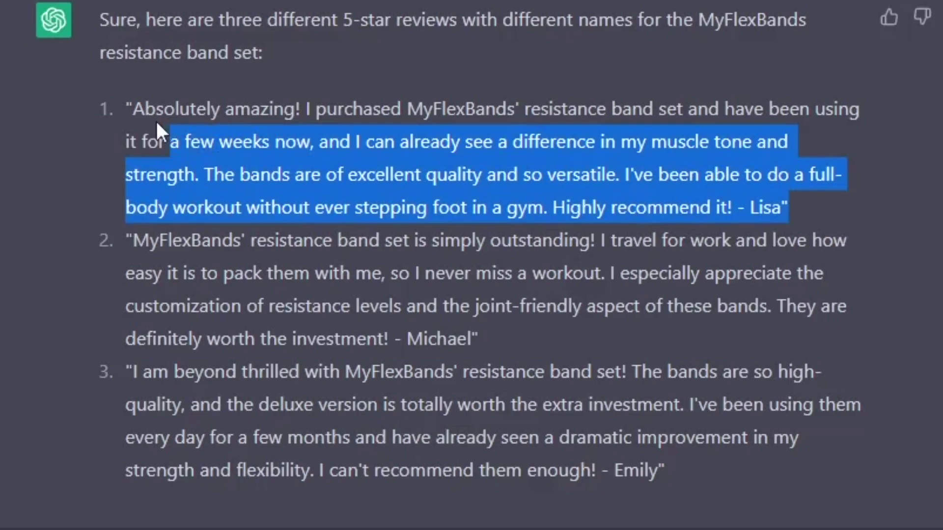
{"action": "left_click_drag", "start_coordinate": [156, 122], "coordinate": [131, 109]}
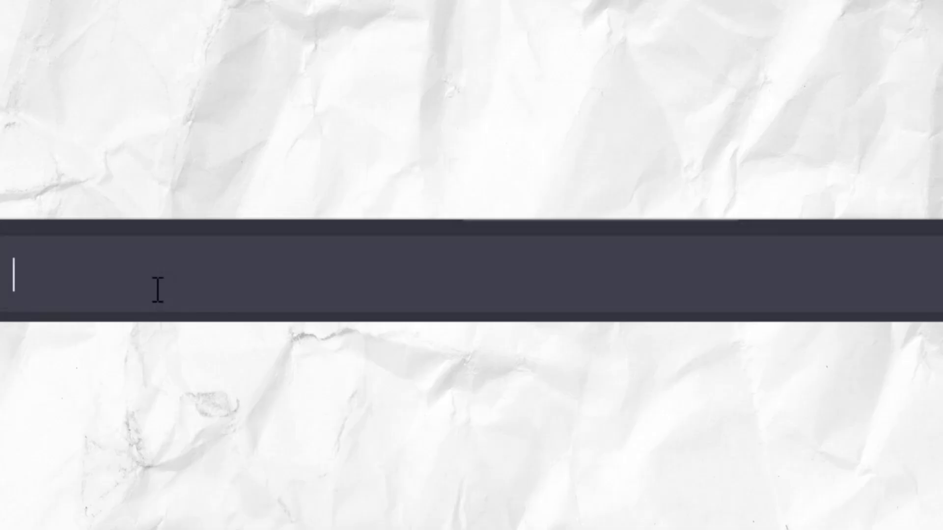
{"action": "type", "text": "make them shorte"}
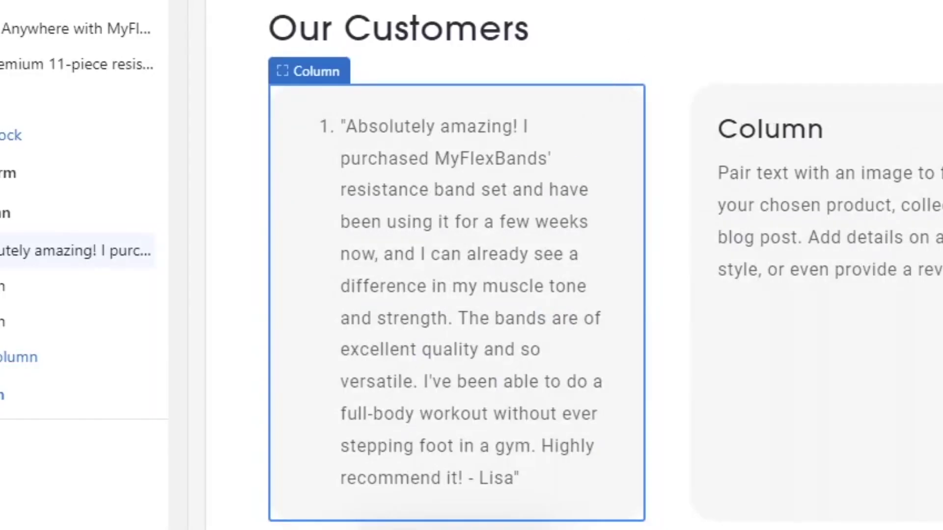
- Ask ChatGPT for a 30-day money back guarantee, copy the reply, and commit the MYFLEXBANDS logo text
{"action": "type", "text": "write "}
{"action": "type", "text": "a 30 day back mone"}
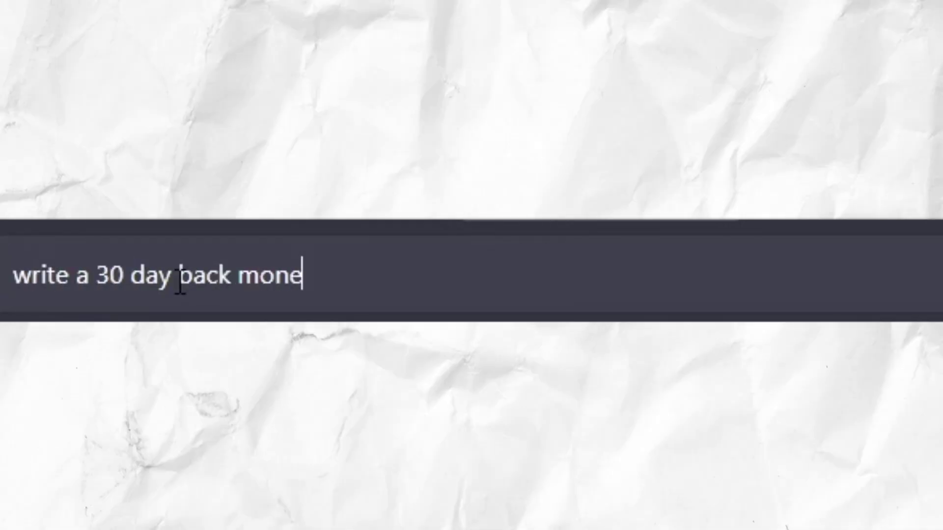
{"action": "key", "text": "BackSpace"}
{"action": "key", "text": "BackSpace"}
{"action": "key", "text": "BackSpace"}
{"action": "key", "text": "BackSpace"}
{"action": "key", "text": "BackSpace"}
{"action": "key", "text": "BackSpace"}
{"action": "key", "text": "BackSpace"}
{"action": "key", "text": "BackSpace"}
{"action": "key", "text": "BackSpace"}
{"action": "type", "text": "money back gua"}
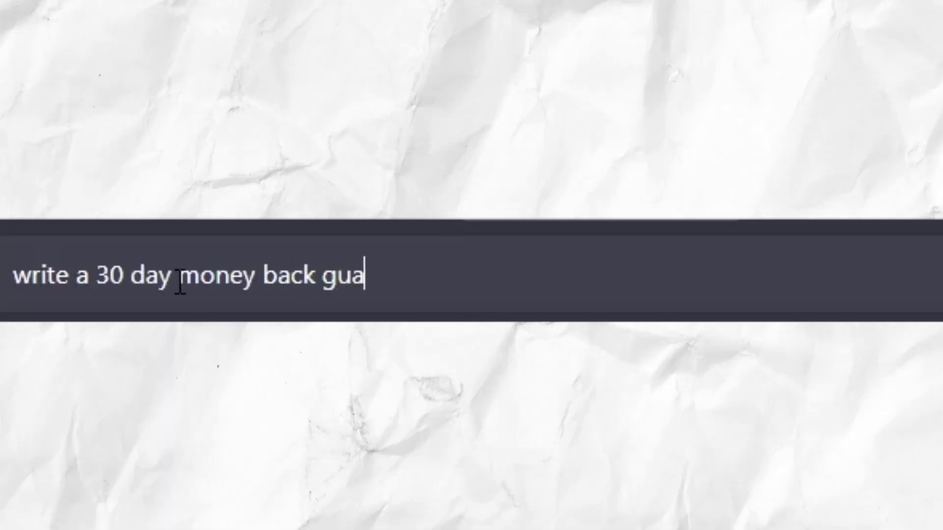
{"action": "type", "text": "rantee"}
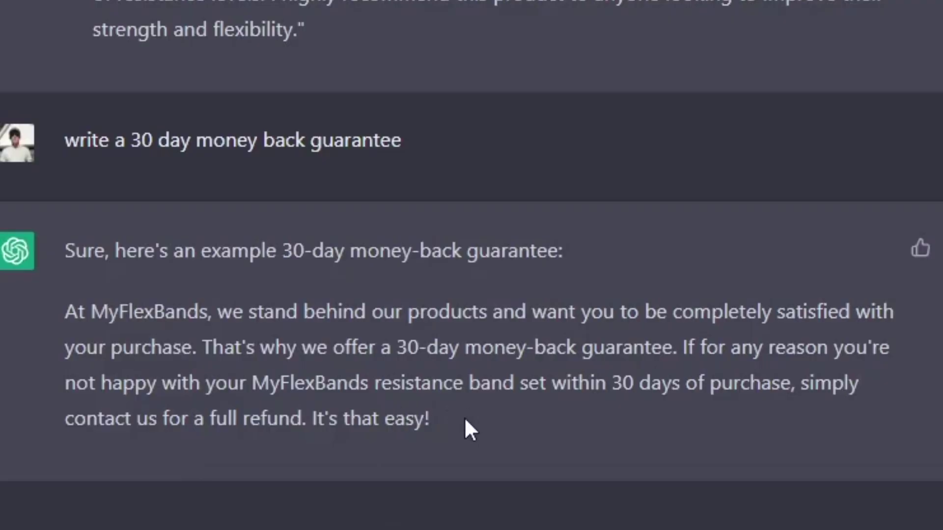
{"action": "left_click_drag", "start_coordinate": [465, 423], "coordinate": [249, 347]}
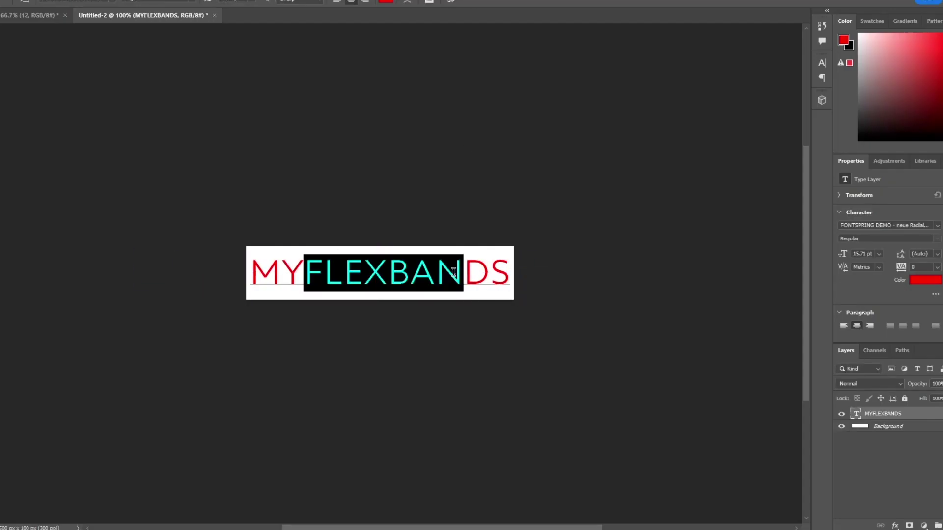
{"action": "left_click", "coordinate": [470, 5]}
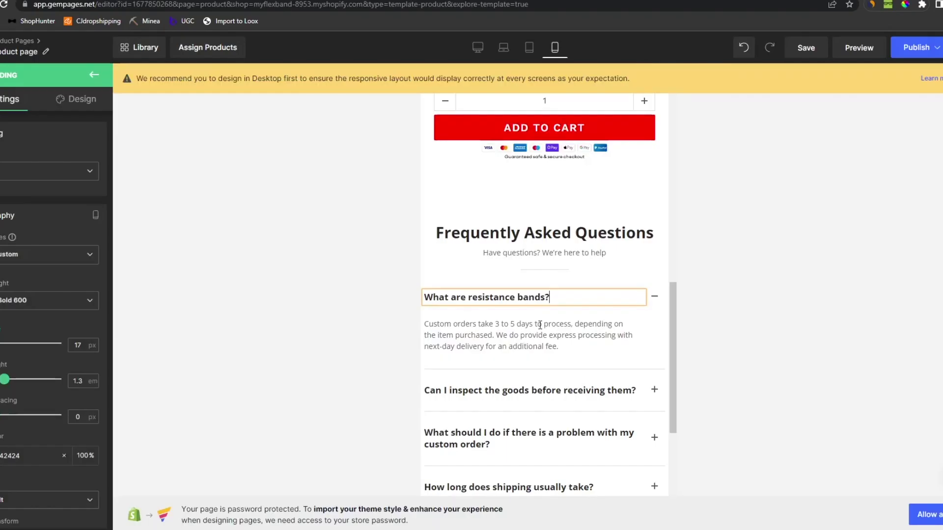
- Paste the FAQ answer into the accordion with its original formatting and review the page
{"action": "type", "text": "Resistance bands are elastic bands that come in various levels of resistance. They are used for strength training, stretching, and physical therapy exercises."}
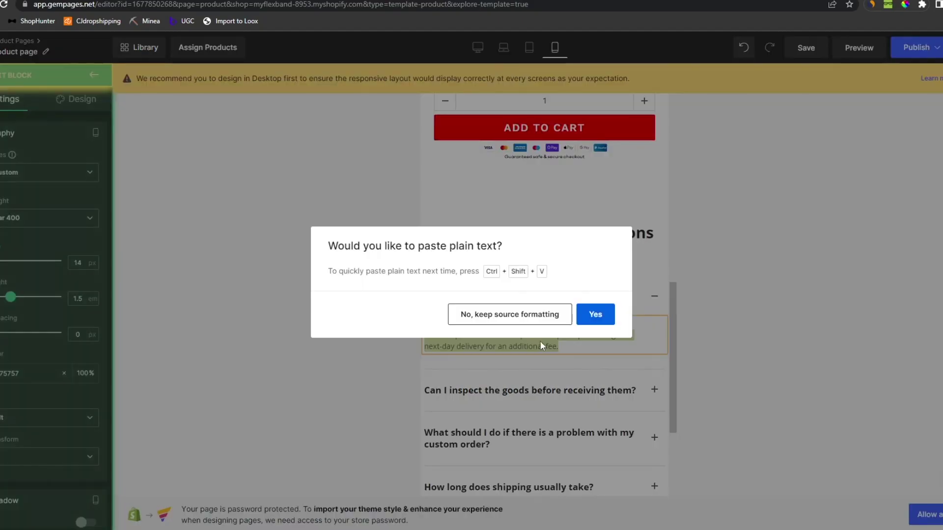
{"action": "left_click", "coordinate": [465, 316]}
{"action": "scroll", "coordinate": [465, 315], "scroll_direction": "down", "scroll_amount": 2}
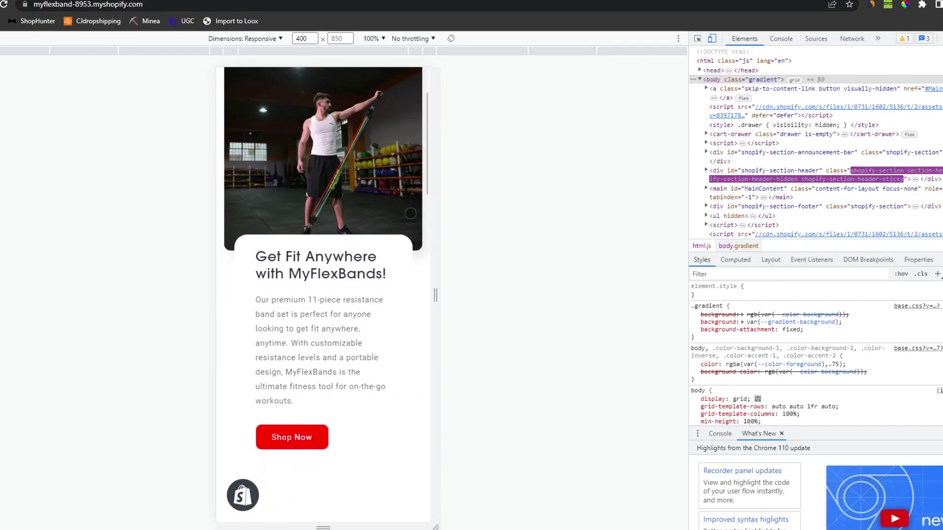
{"action": "scroll", "coordinate": [407, 213], "scroll_direction": "down", "scroll_amount": 5}
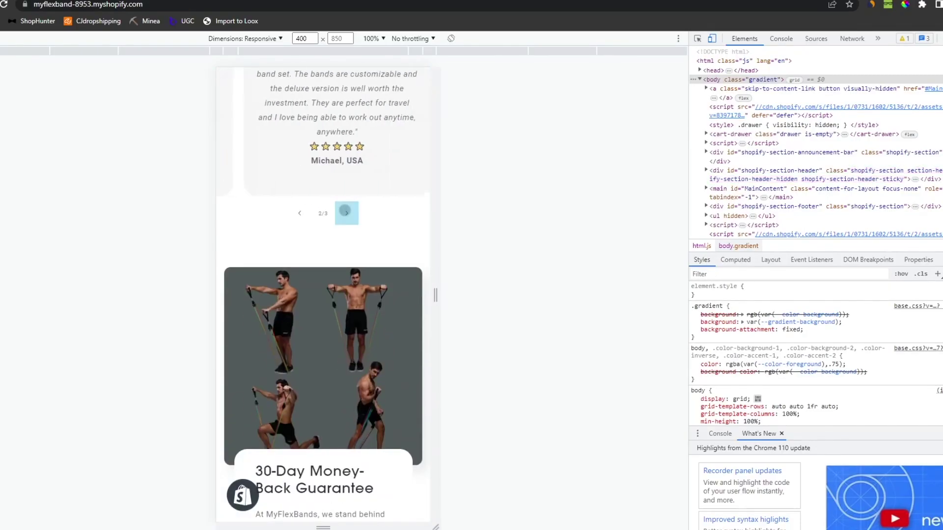
- Check the product page: choose Heavy Set (360 Pounds) and expand the full-body and travel FAQ answers
{"action": "scroll", "coordinate": [345, 210], "scroll_direction": "down", "scroll_amount": 15}
{"action": "scroll", "coordinate": [392, 264], "scroll_direction": "up", "scroll_amount": 10}
{"action": "left_click", "coordinate": [402, 336]}
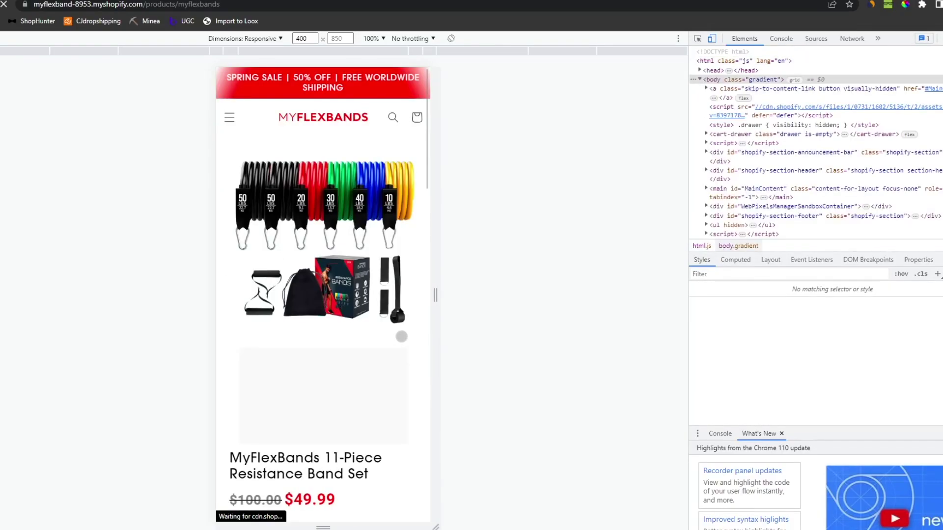
{"action": "scroll", "coordinate": [401, 336], "scroll_direction": "down", "scroll_amount": 9}
{"action": "left_click", "coordinate": [405, 314]}
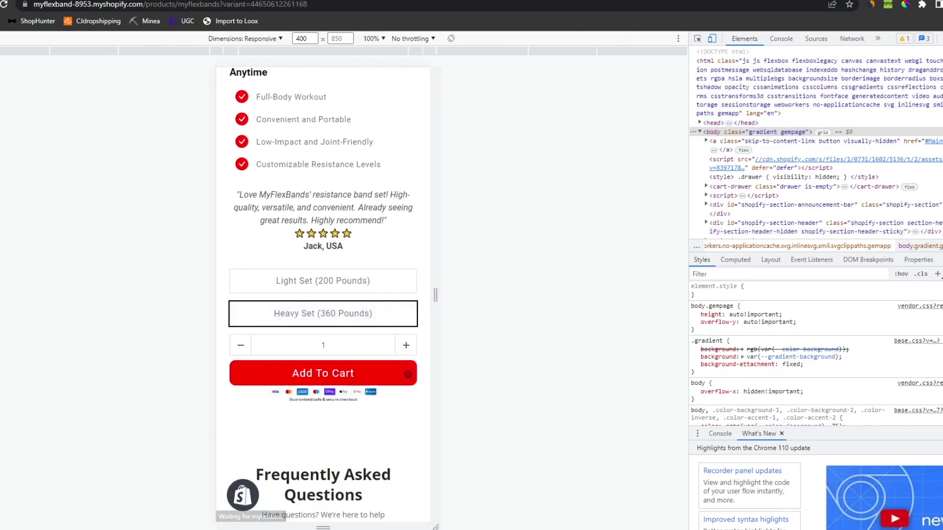
{"action": "scroll", "coordinate": [408, 375], "scroll_direction": "down", "scroll_amount": 10}
{"action": "left_click", "coordinate": [406, 193]}
{"action": "left_click", "coordinate": [406, 353]}
{"action": "scroll", "coordinate": [378, 405], "scroll_direction": "down", "scroll_amount": 6}
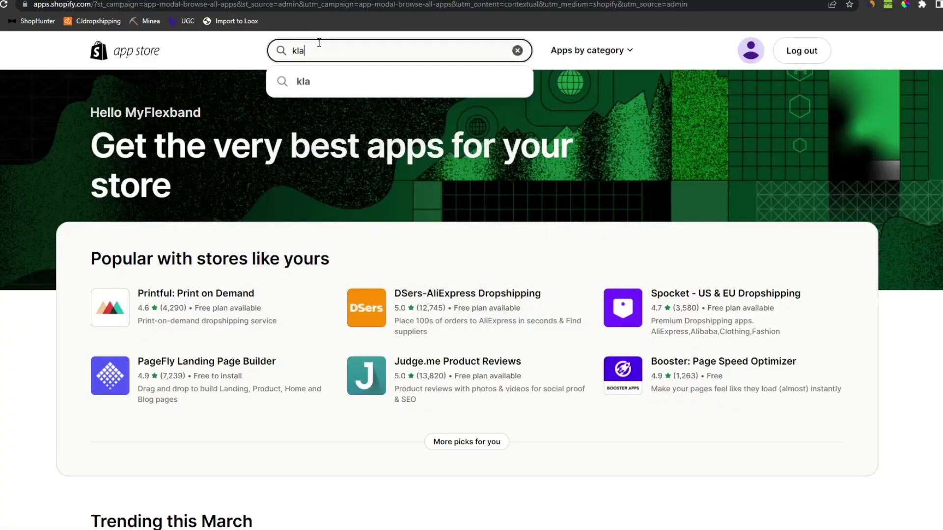
- Find Klaviyo: Email Marketing & SMS in the App Store and add it to the store
{"action": "type", "text": "viyo"}
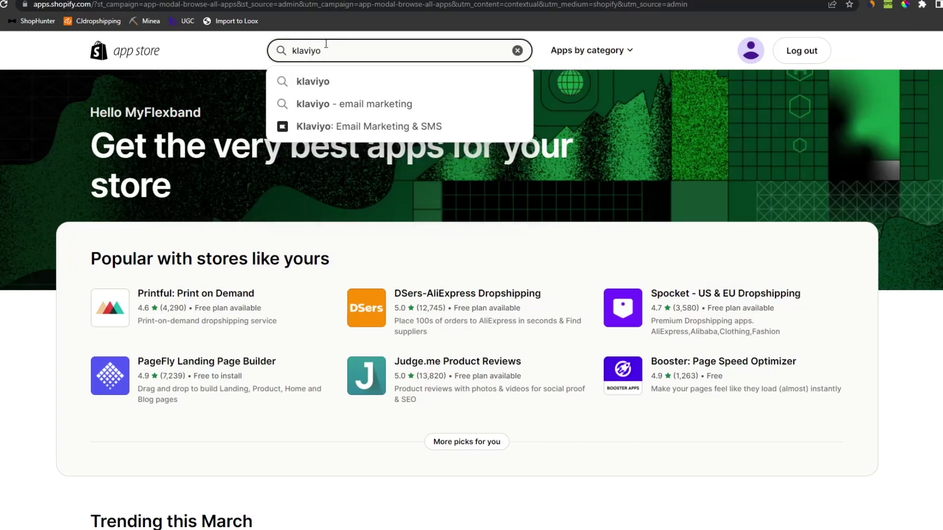
{"action": "left_click", "coordinate": [344, 125]}
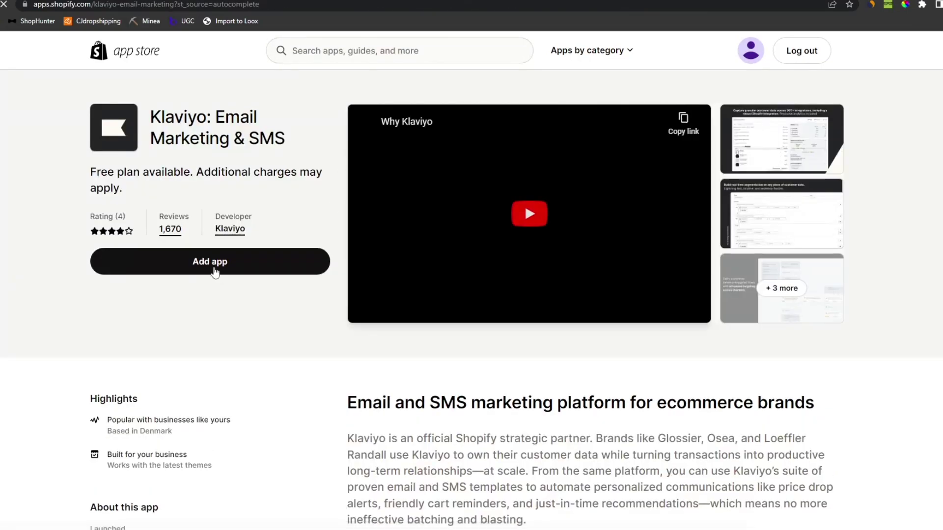
{"action": "left_click", "coordinate": [211, 263]}
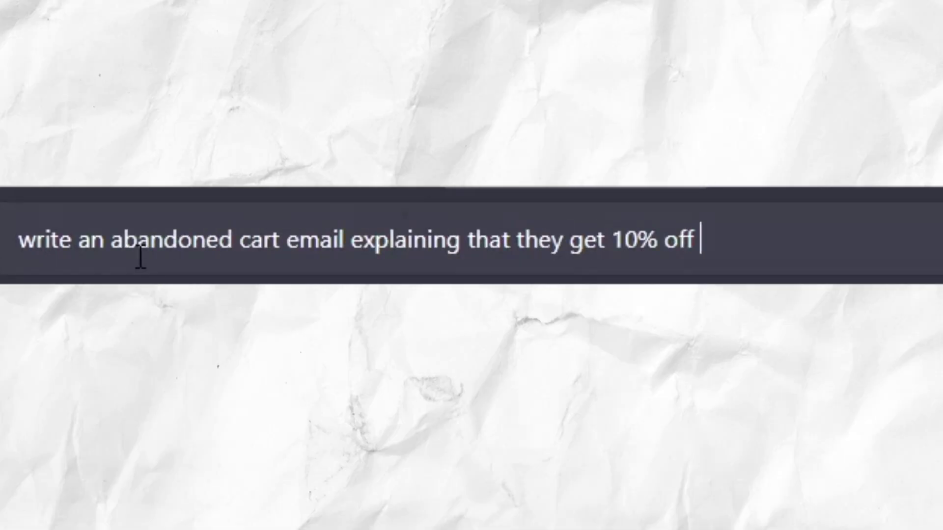
- Ask ChatGPT for an abandoned-cart email offering 10% off if customers check out now
{"action": "type", "text": " they checkout now"}
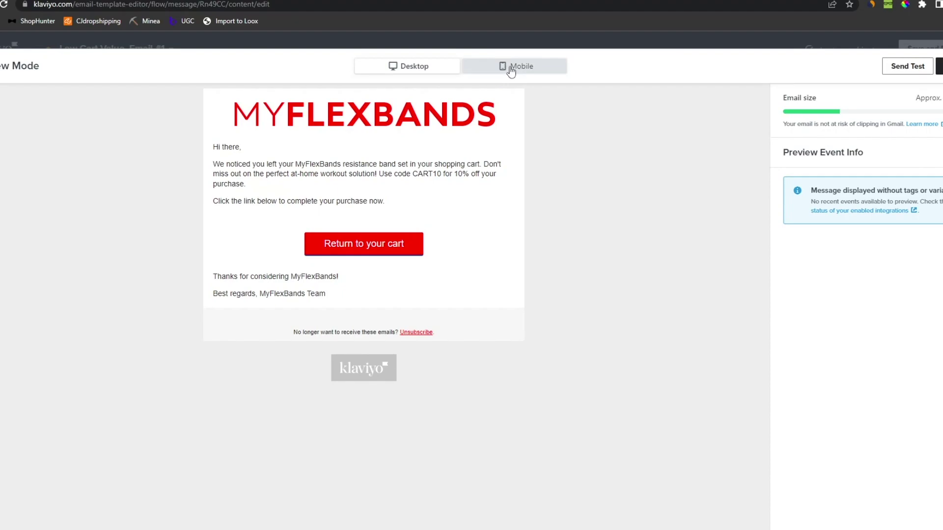
- Check the 'Complete Your Purchase for 10% Off' email's mobile preview, then set it Live
{"action": "left_click", "coordinate": [509, 69]}
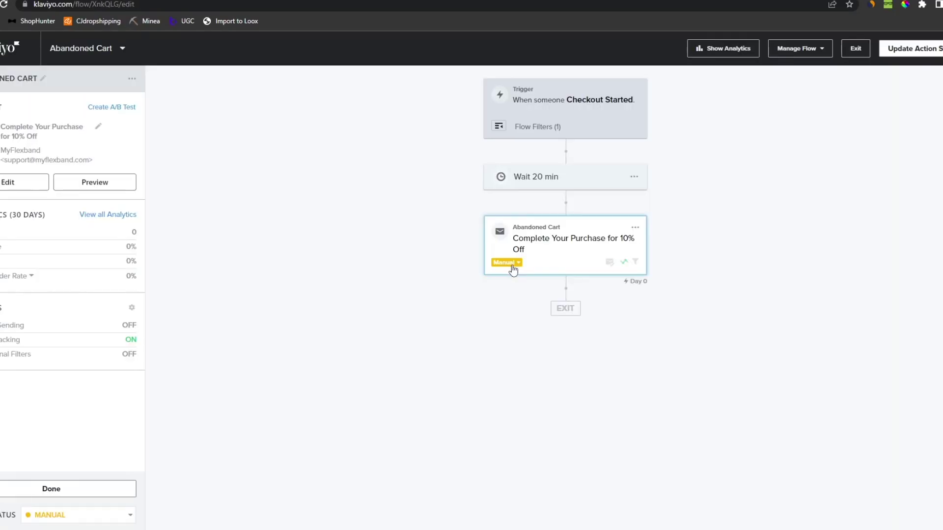
{"action": "left_click", "coordinate": [506, 262]}
{"action": "left_click", "coordinate": [510, 300]}
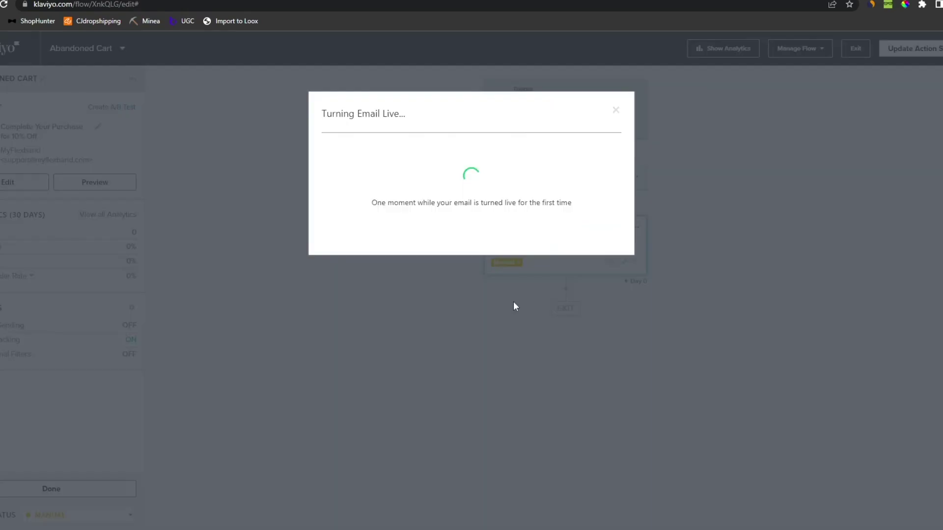
{"action": "left_click", "coordinate": [583, 302]}
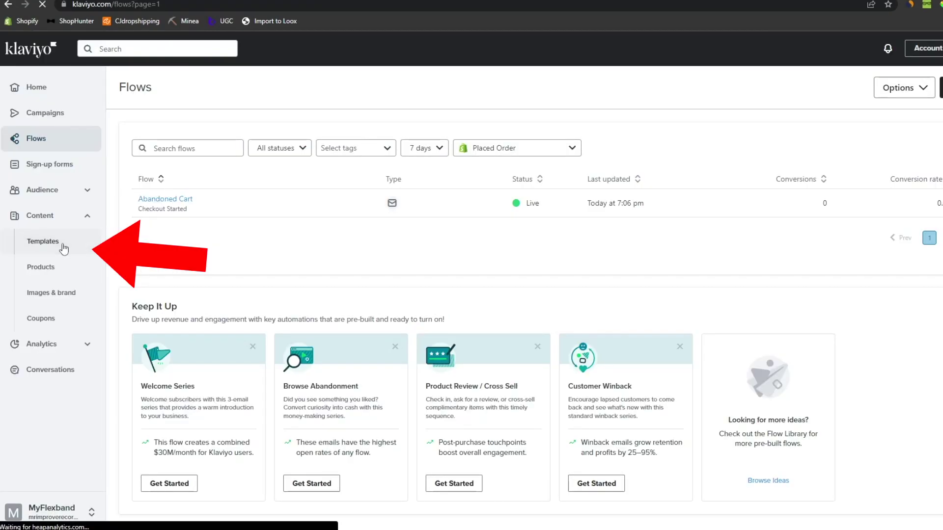
- Build an Order Confirmation notification template with the pasted ChatGPT thank-you paragraph
{"action": "left_click", "coordinate": [63, 249]}
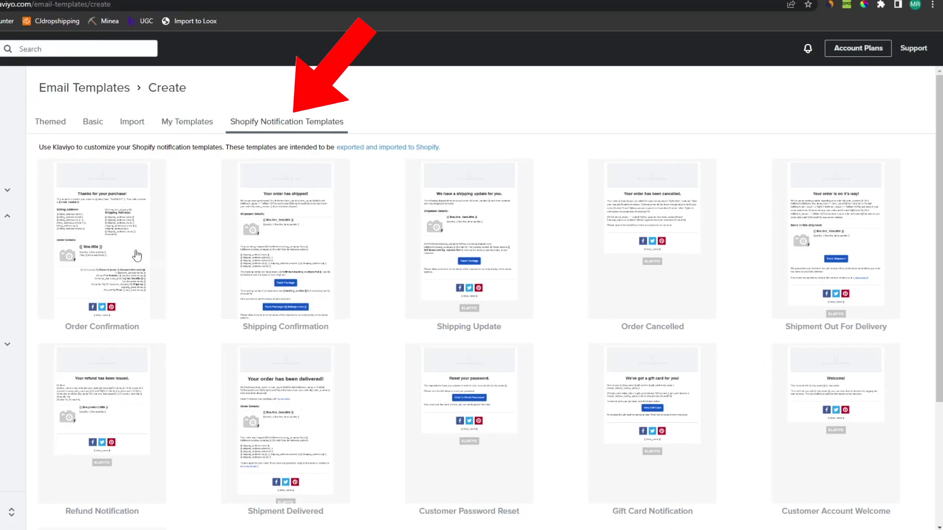
{"action": "left_click", "coordinate": [137, 256]}
{"action": "scroll", "coordinate": [235, 244], "scroll_direction": "down", "scroll_amount": 5}
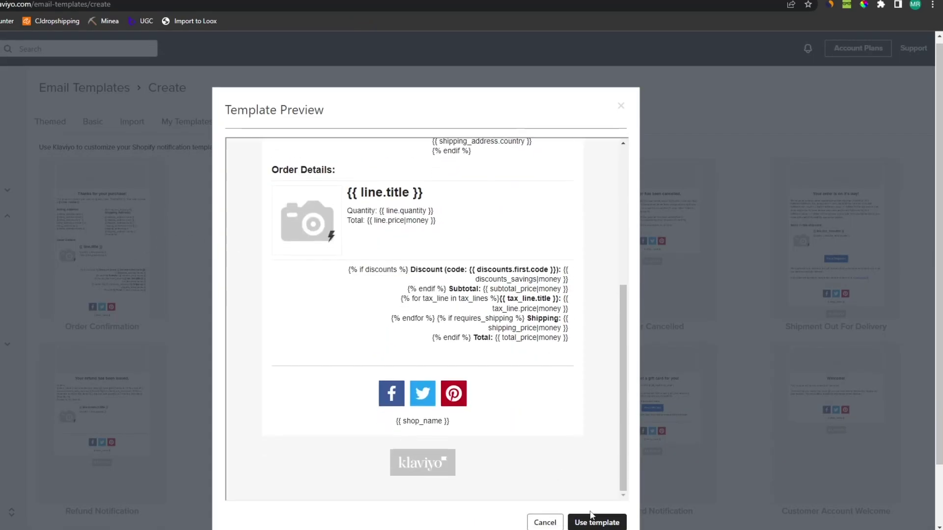
{"action": "scroll", "coordinate": [591, 514], "scroll_direction": "down", "scroll_amount": 2}
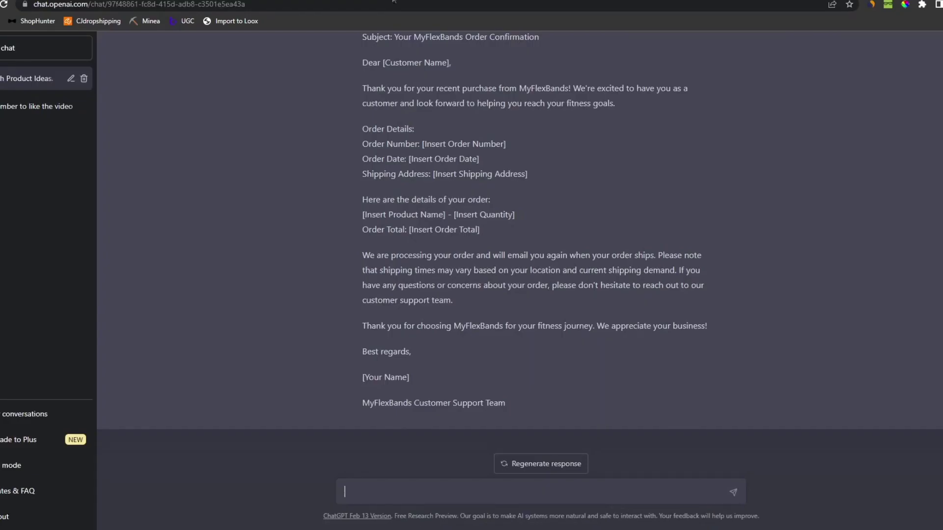
{"action": "scroll", "coordinate": [465, 290], "scroll_direction": "up", "scroll_amount": 3}
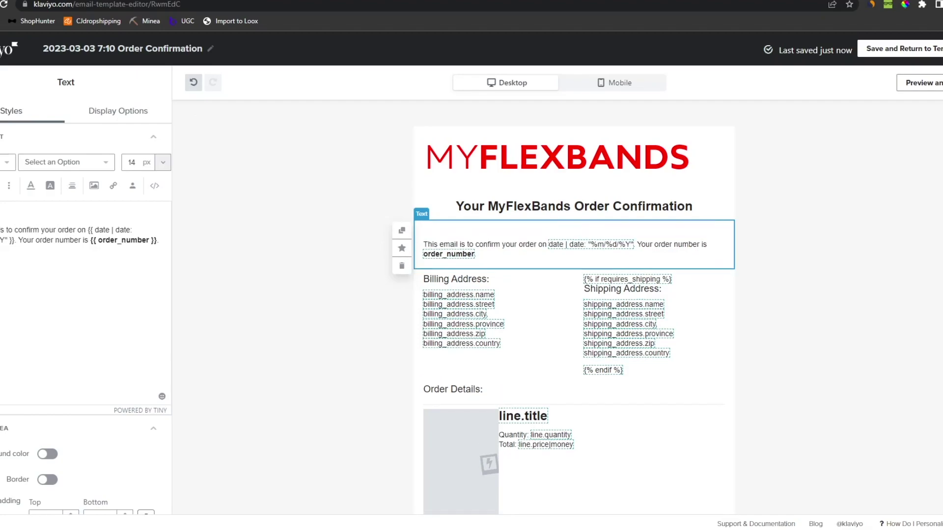
{"action": "type", "text": "Thank you for your recent purchase from MyFlexBands! We're excited to have you as a customer and look forward to helping you reach your fitness goals."}
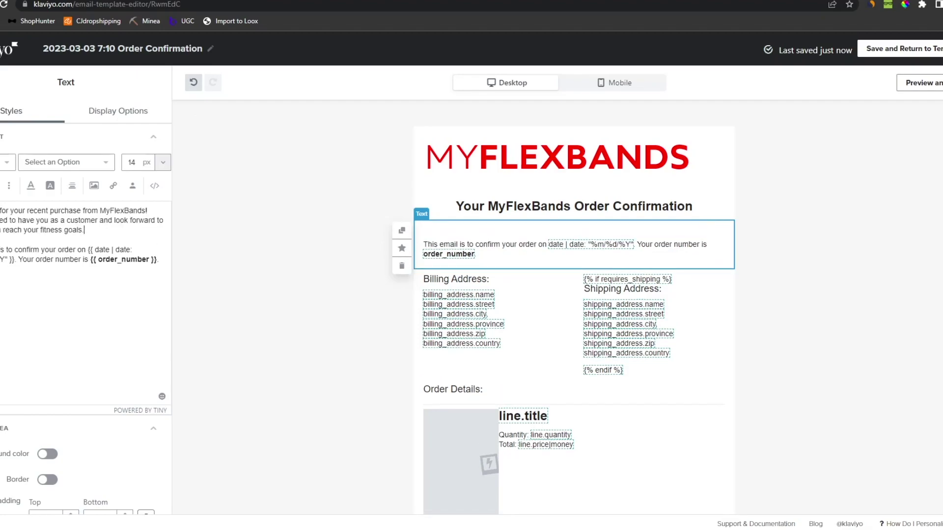
{"action": "scroll", "coordinate": [381, 273], "scroll_direction": "down", "scroll_amount": 5}
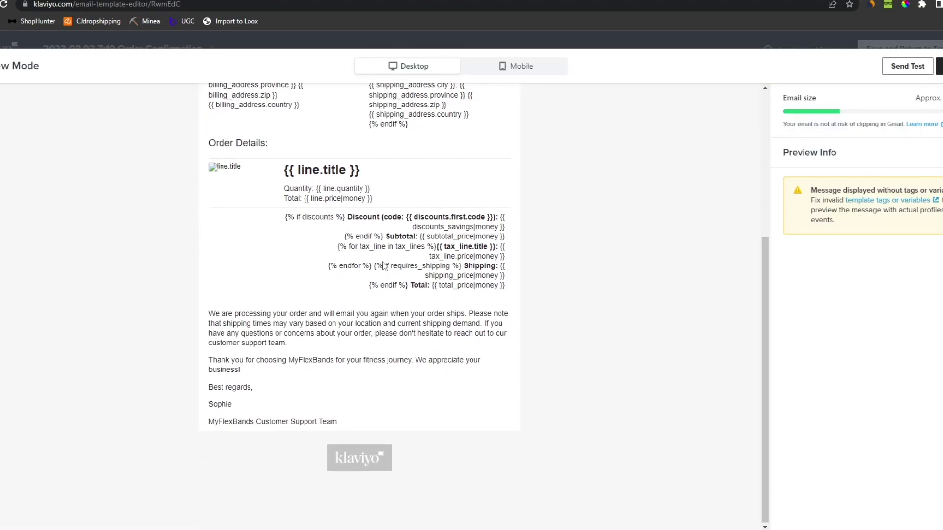
{"action": "scroll", "coordinate": [474, 310], "scroll_direction": "up", "scroll_amount": 5}
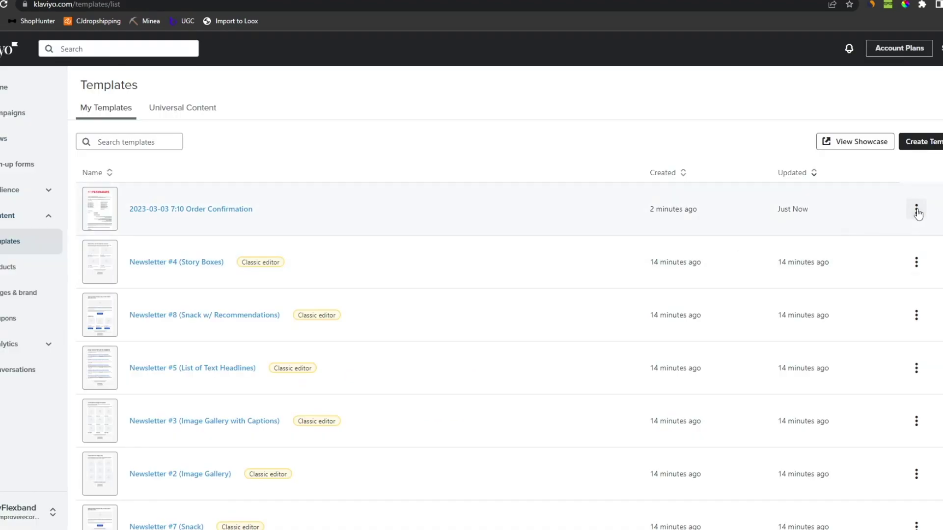
- Export the HTML code of the Klaviyo Order Confirmation template
{"action": "left_click", "coordinate": [916, 212]}
{"action": "left_click", "coordinate": [902, 289]}
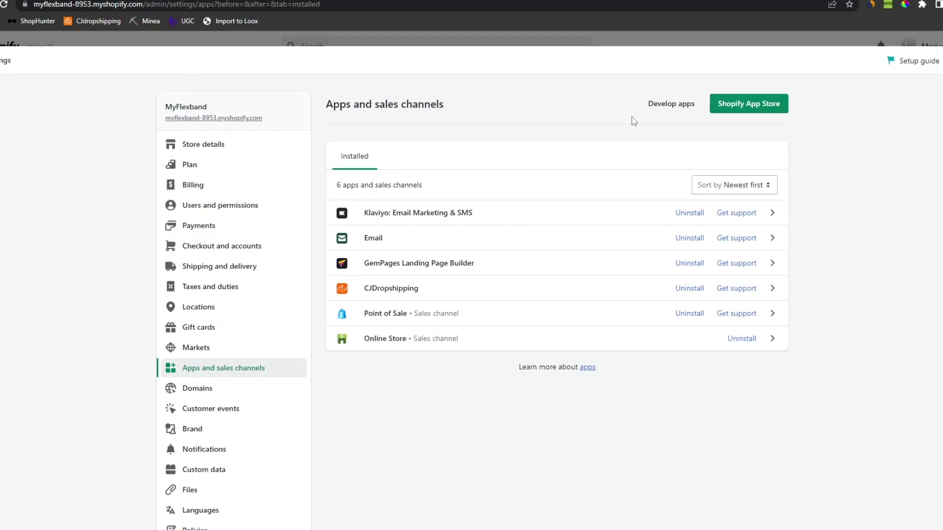
{"action": "scroll", "coordinate": [294, 447], "scroll_direction": "down", "scroll_amount": 1}
- Replace Shopify's Order confirmation email code with the Klaviyo HTML and preview it
{"action": "left_click", "coordinate": [215, 410]}
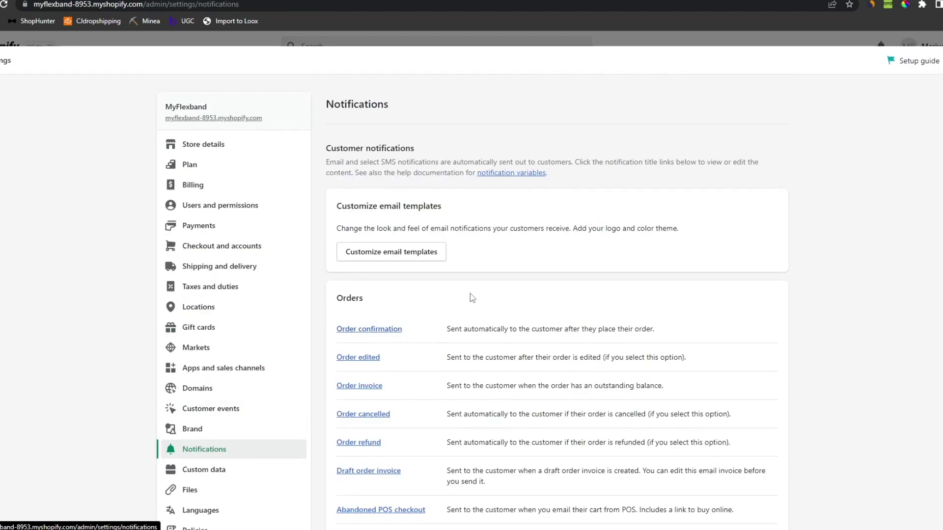
{"action": "left_click", "coordinate": [384, 329]}
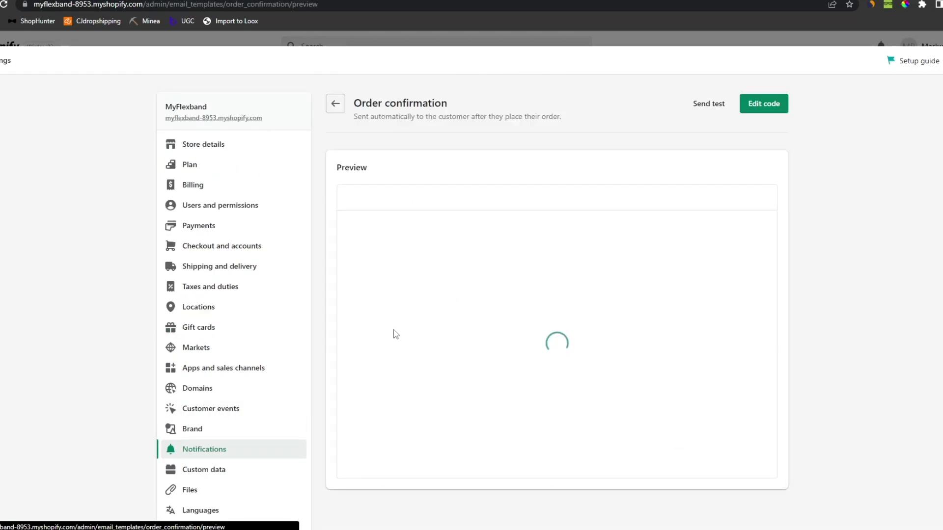
{"action": "left_click", "coordinate": [776, 105]}
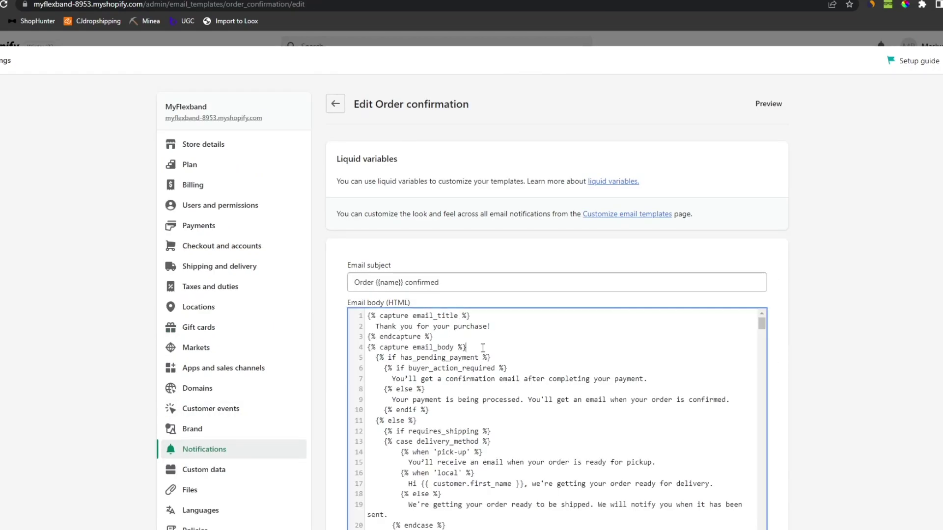
{"action": "key", "text": "ctrl+a"}
{"action": "key", "text": "ctrl+v"}
{"action": "left_click", "coordinate": [769, 103]}
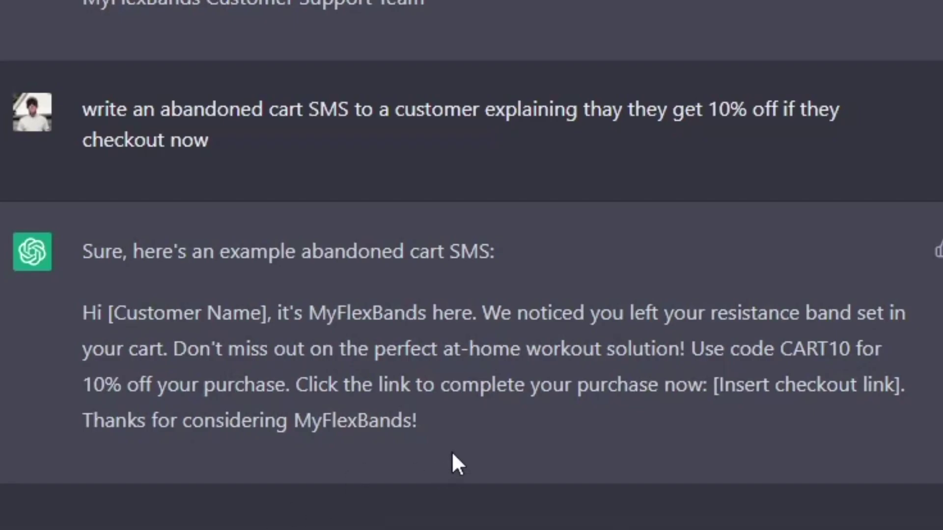
- Select the abandoned-cart SMS reply offering 10% off with code CART10
{"action": "left_click_drag", "start_coordinate": [420, 421], "coordinate": [128, 313]}
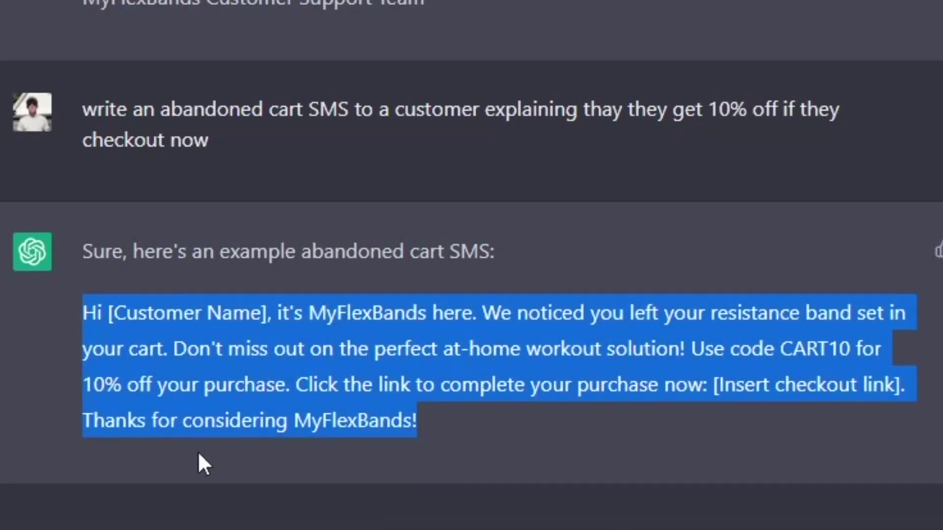
{"action": "left_click", "coordinate": [208, 516]}
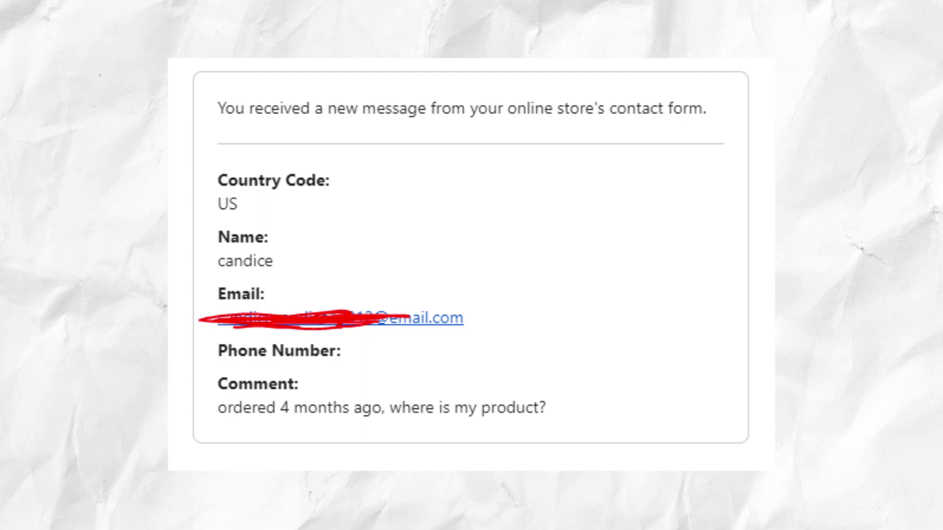
- Ask ChatGPT for an apology email to an upset late-order customer, promising the postal service will hurry delivery
{"action": "type", "text": "write a email to a customer whos product is late and is very upset about it. tell them that we are fixing trying to fix the"}
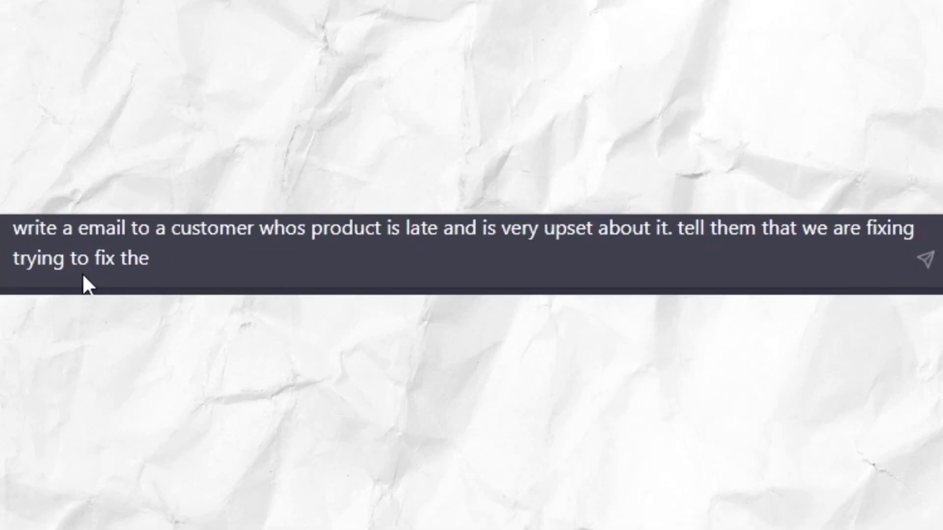
{"action": "key", "text": "BackSpace"}
{"action": "key", "text": "BackSpace"}
{"action": "key", "text": "BackSpace"}
{"action": "key", "text": "BackSpace"}
{"action": "key", "text": "BackSpace"}
{"action": "key", "text": "BackSpace"}
{"action": "key", "text": "BackSpace"}
{"action": "key", "text": "BackSpace"}
{"action": "key", "text": "BackSpace"}
{"action": "key", "text": "BackSpace"}
{"action": "key", "text": "BackSpace"}
{"action": "key", "text": "BackSpace"}
{"action": "key", "text": "BackSpace"}
{"action": "key", "text": "BackSpace"}
{"action": "key", "text": "BackSpace"}
{"action": "key", "text": "BackSpace"}
{"action": "key", "text": "BackSpace"}
{"action": "key", "text": "BackSpace"}
{"action": "key", "text": "BackSpace"}
{"action": "key", "text": "BackSpace"}
{"action": "type", "text": "very sorry and we will talk to the deliver"}
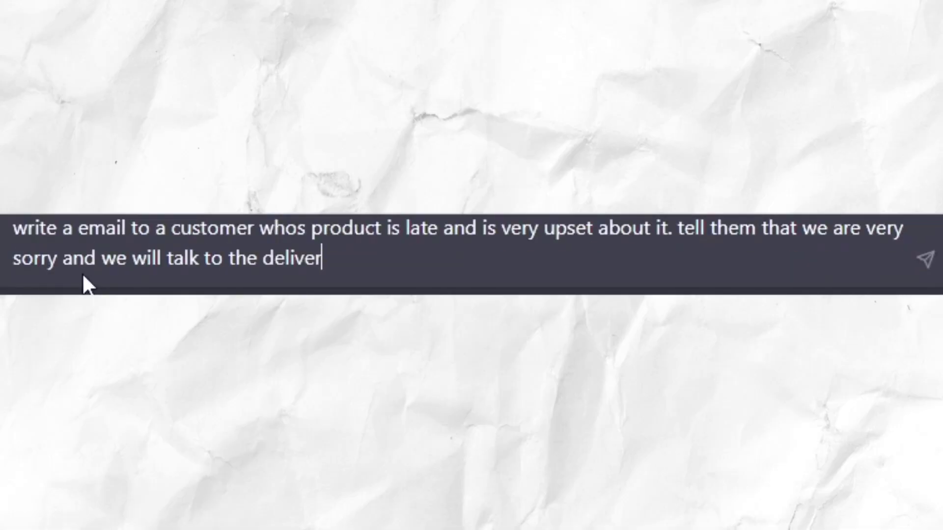
{"action": "key", "text": "BackSpace"}
{"action": "key", "text": "BackSpace"}
{"action": "key", "text": "BackSpace"}
{"action": "key", "text": "BackSpace"}
{"action": "key", "text": "BackSpace"}
{"action": "key", "text": "BackSpace"}
{"action": "key", "text": "BackSpace"}
{"action": "type", "text": "postal service to hurry up the order and make sure that everyt"}
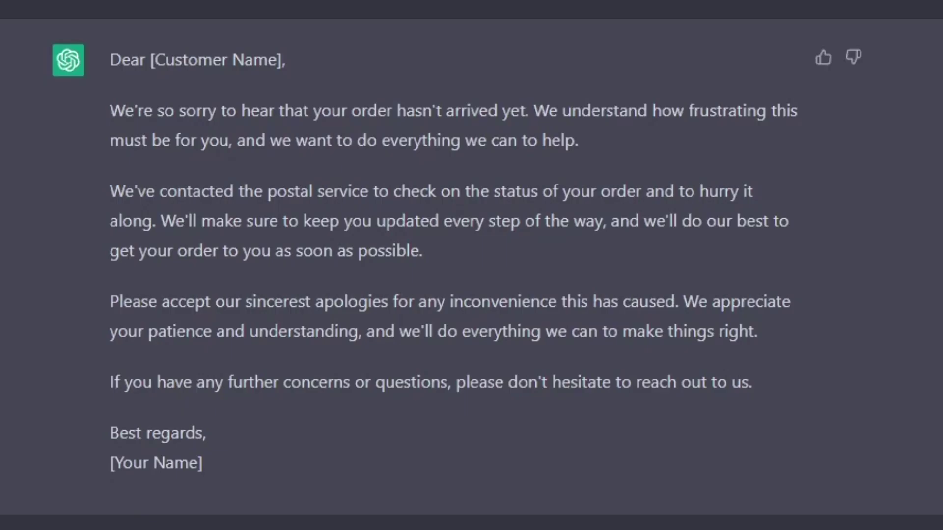